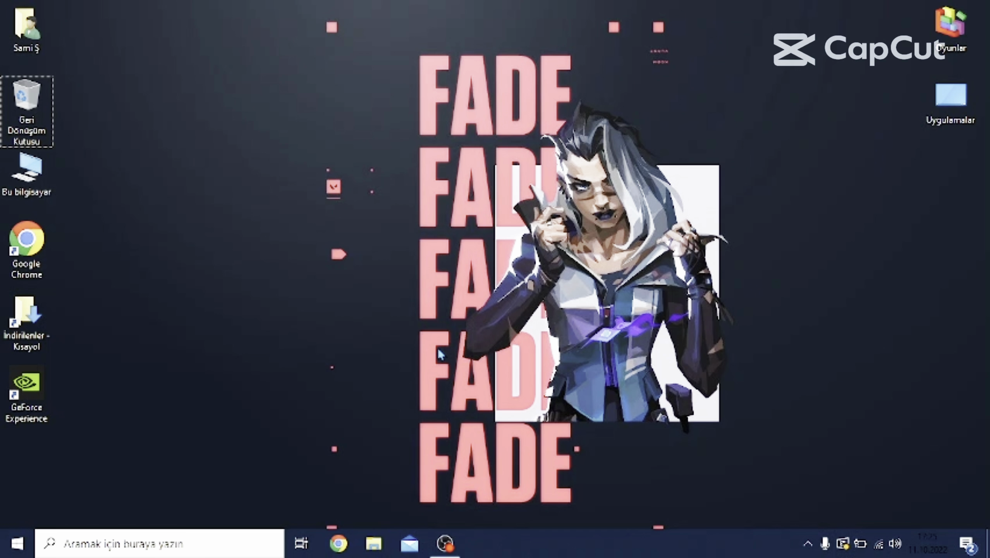
Open the Recent folder with the run command "recent", delete all of its items and close the folder
key(super+r)
text(recent)
key(Return)
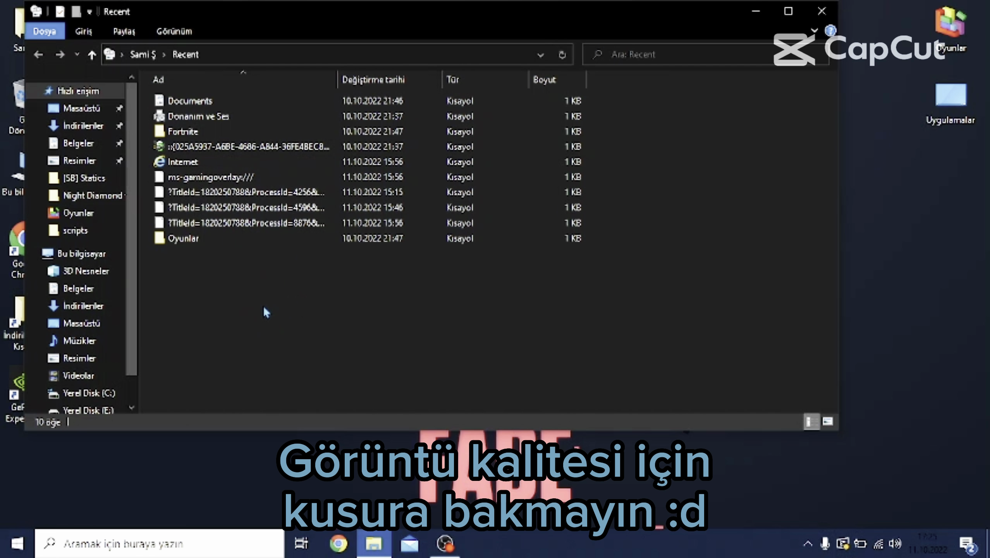
drag(238, 328, 242, 267)
drag(219, 314, 221, 335)
key(ctrl+a)
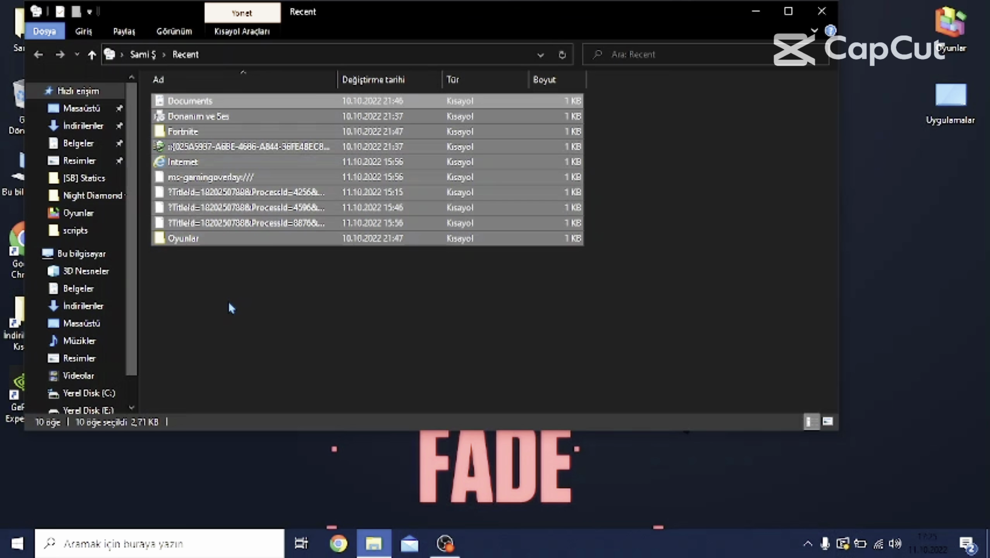
key(Delete)
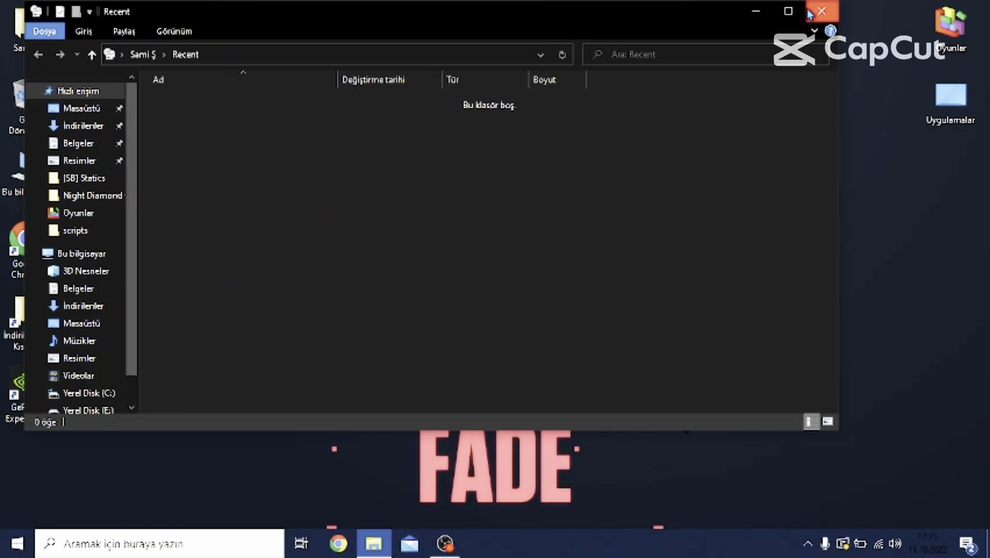
click(822, 11)
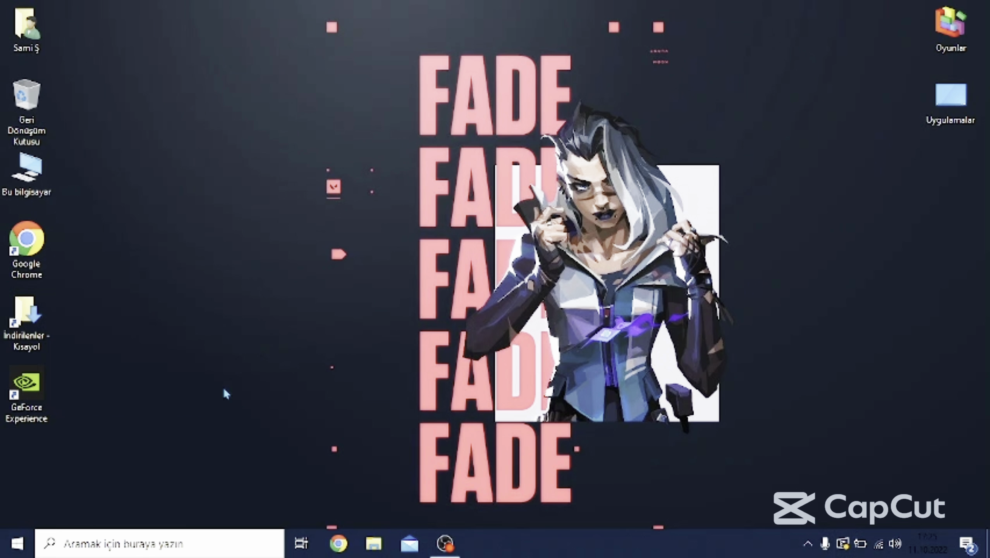
Open the Windows Temp folder with the run command "temp", granting permanent access to it, and look through its contents
key(super+r)
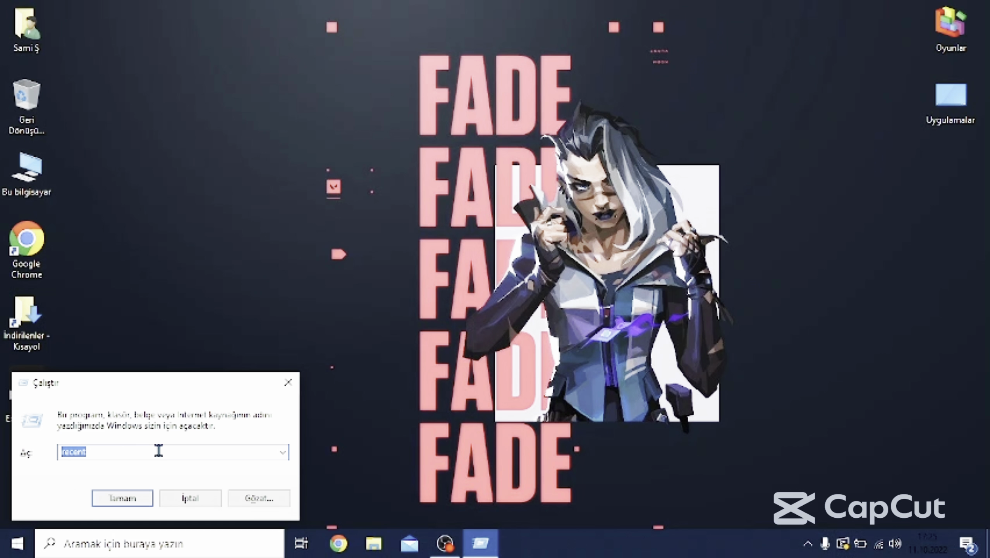
text(temp)
key(Return)
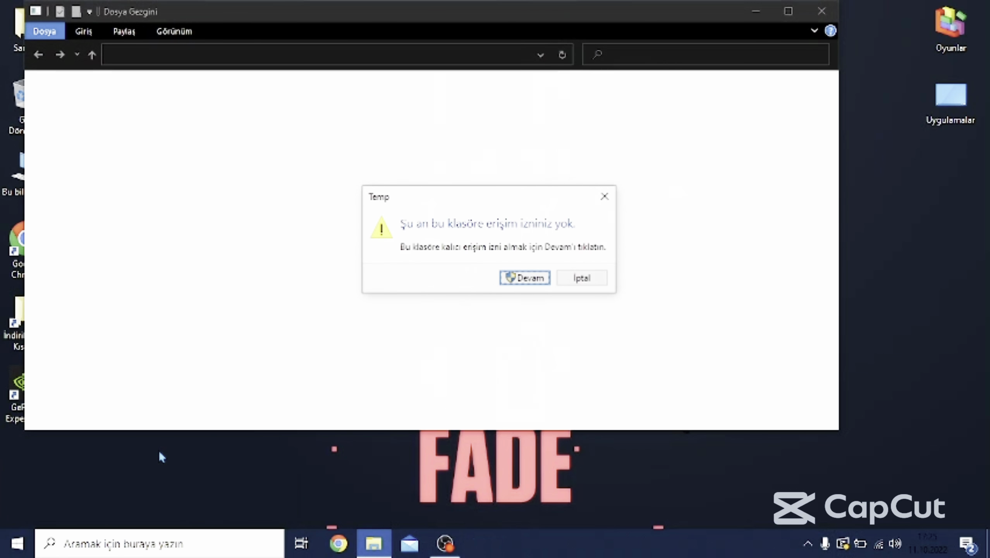
click(542, 279)
scroll(796, 296, down, 20)
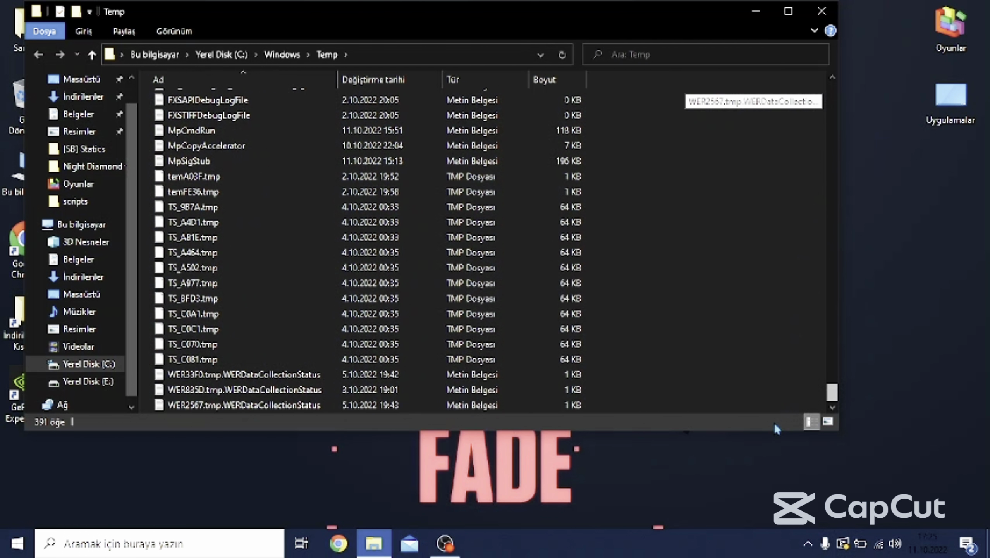
scroll(716, 248, up, 20)
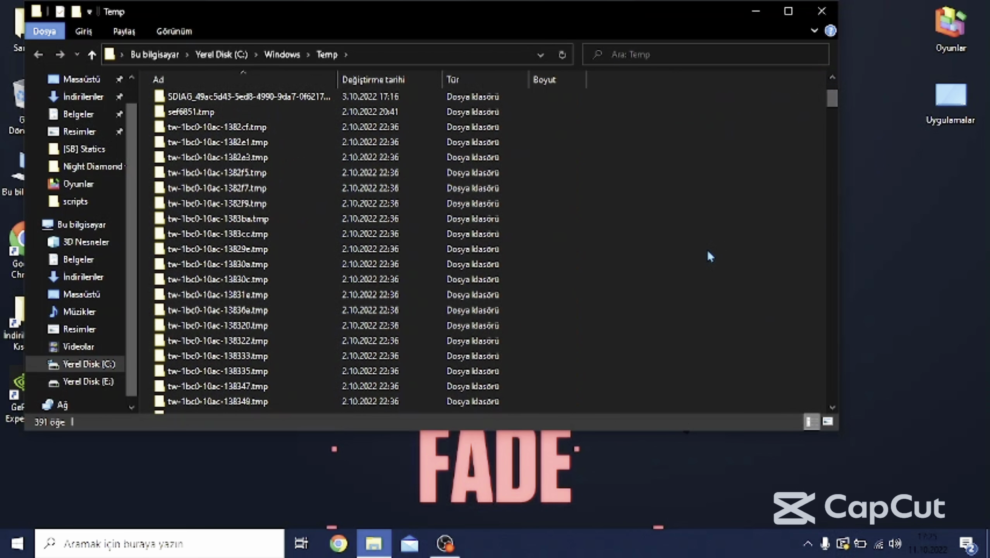
Delete everything in the Temp folder, approving administrator permission for all current items
key(ctrl+a)
key(Delete)
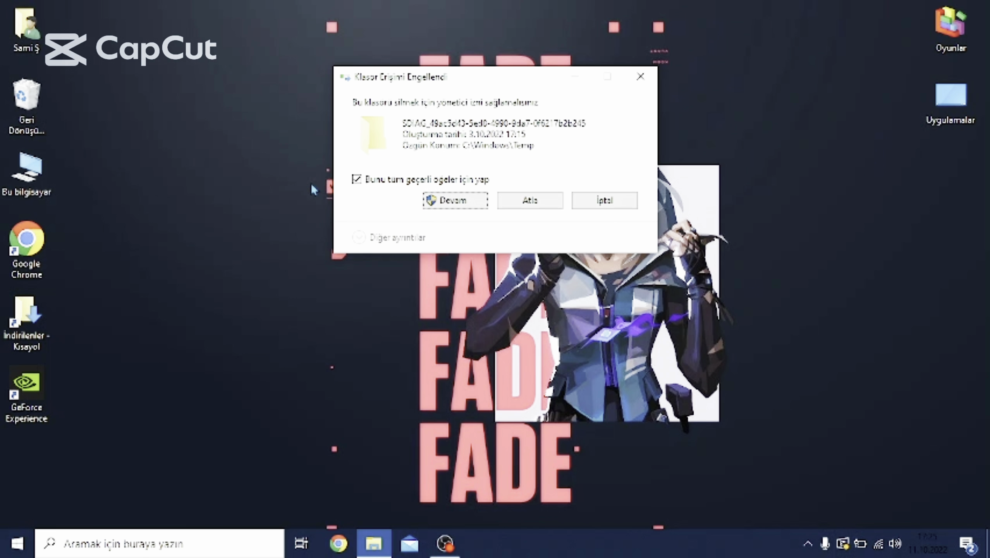
key(Return)
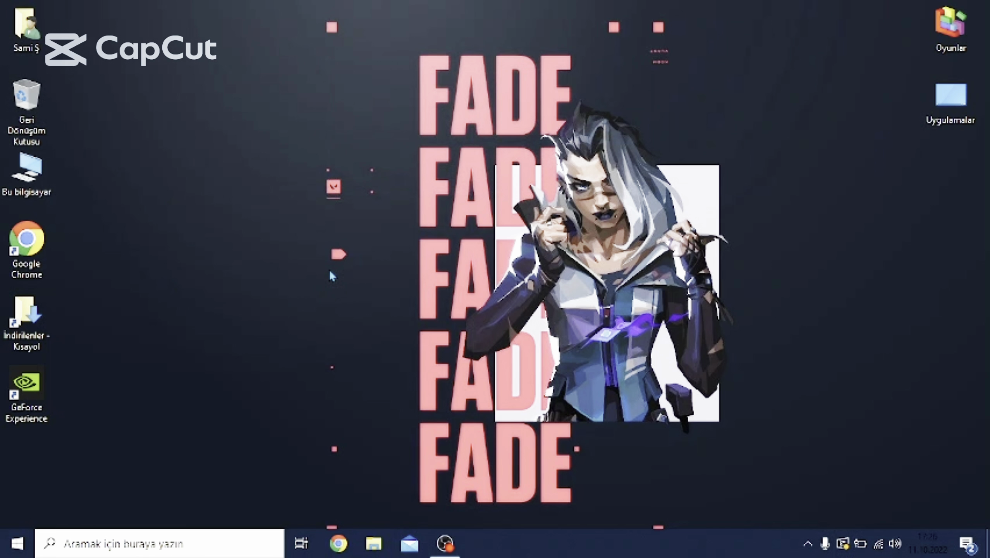
Open System Configuration with the run command "msconfig" and bring up the advanced boot options for Windows 10
key(super+r)
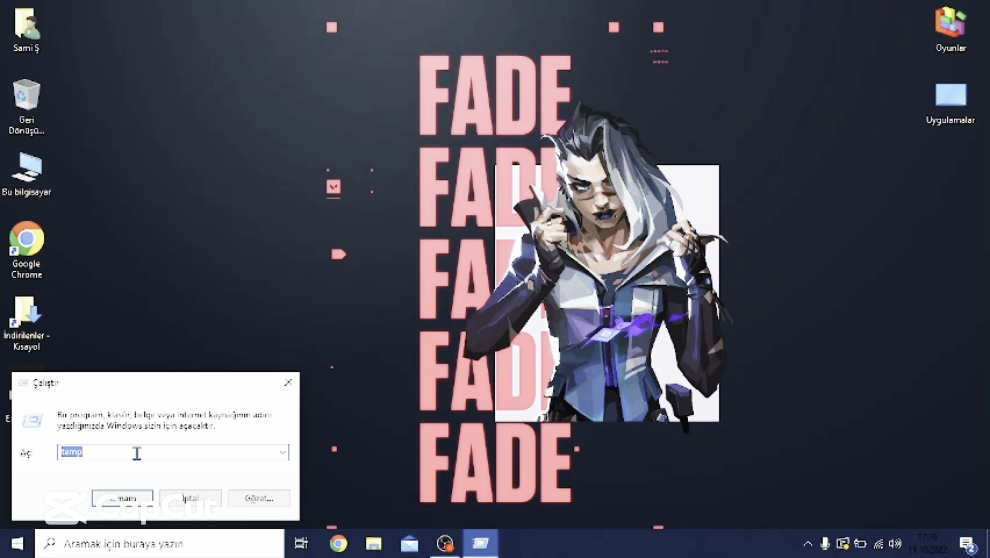
text(msco)
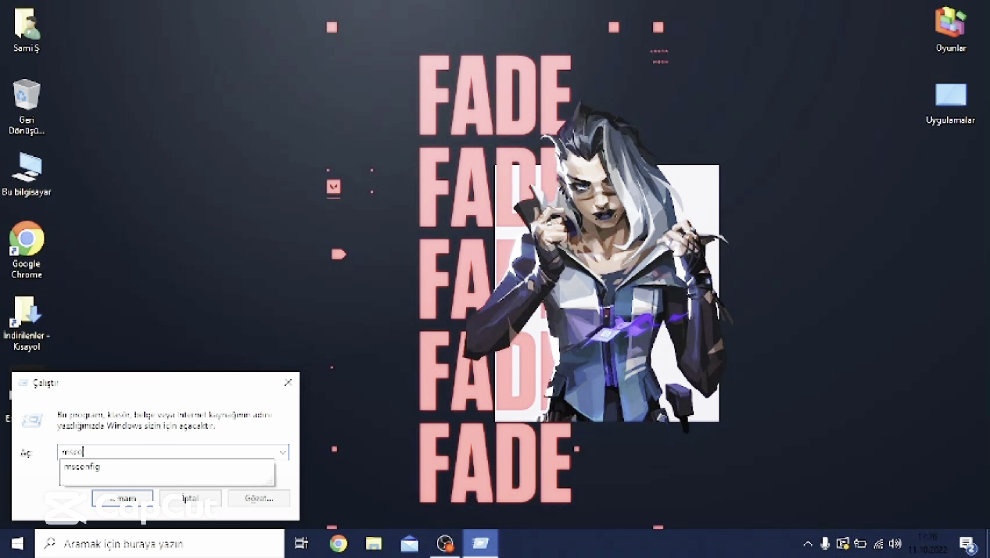
text(nfig)
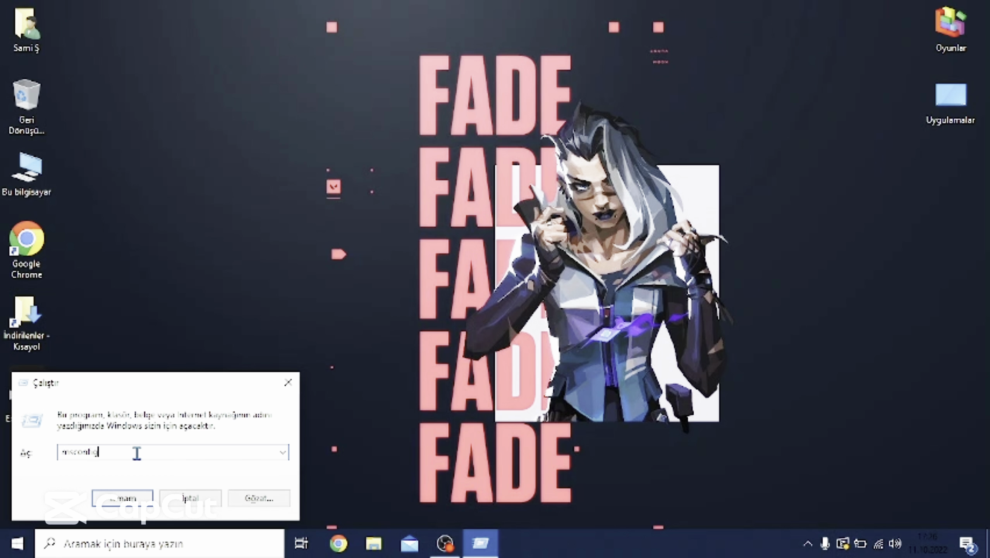
key(Return)
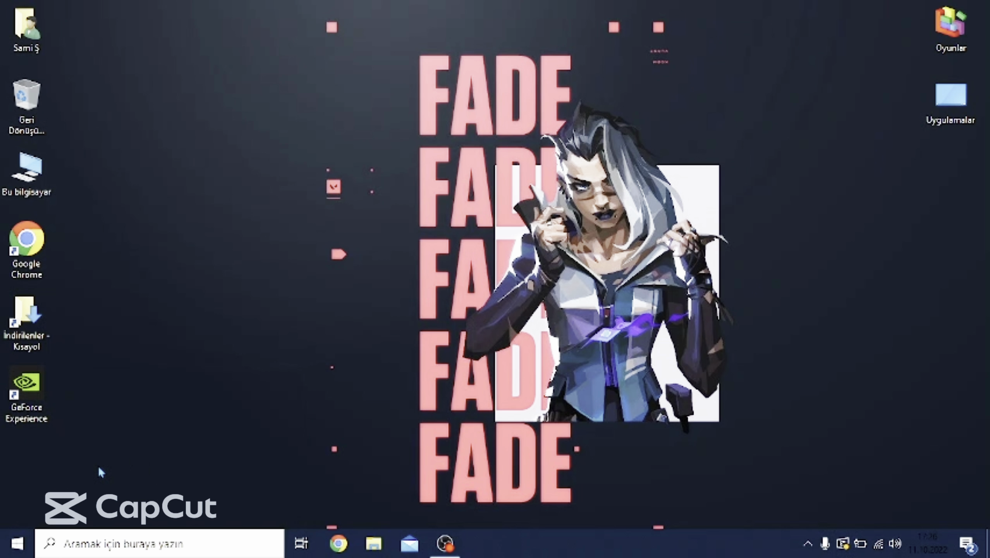
click(342, 164)
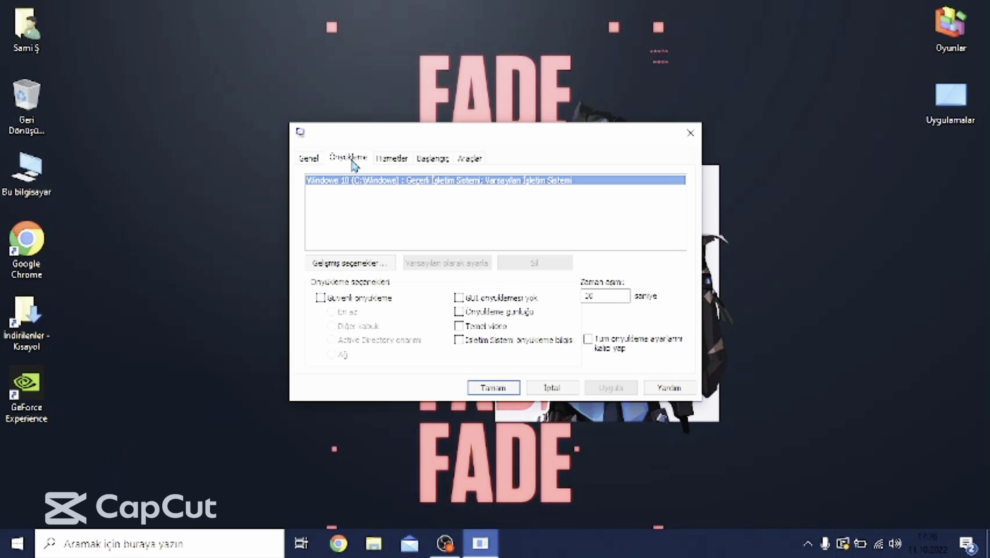
click(332, 264)
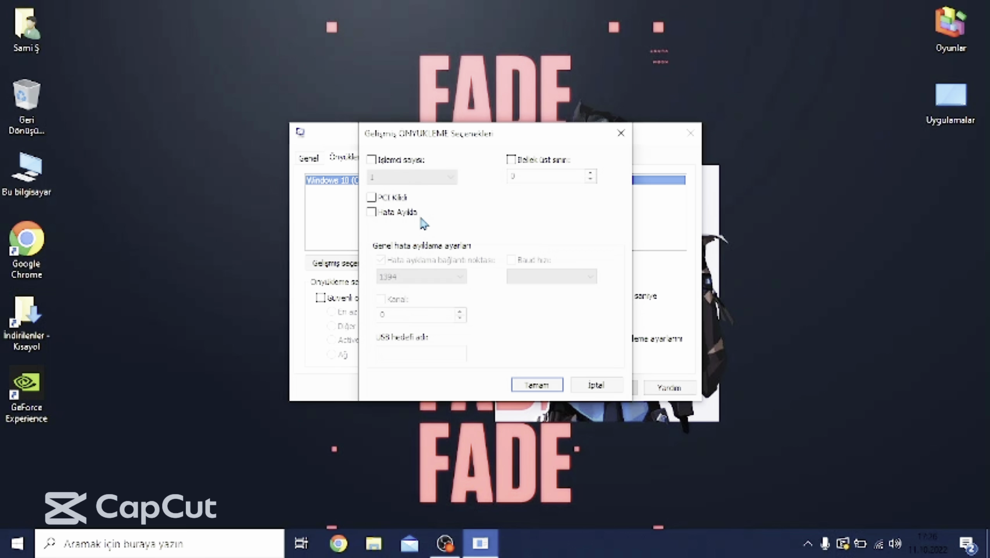
Enable the number-of-processors boot option (İşlemci sayısı), set it to 4 and accept the advanced boot options
drag(419, 139, 402, 131)
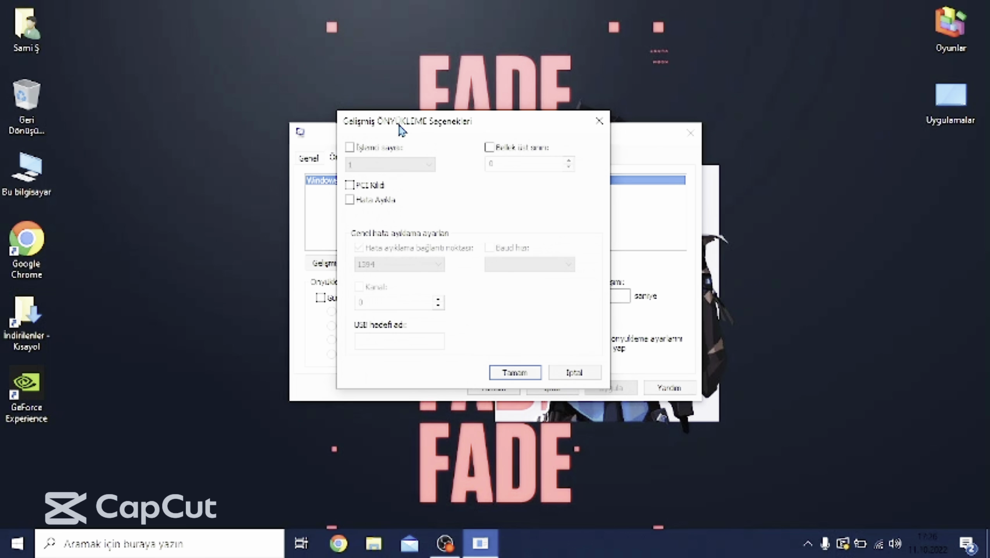
click(350, 147)
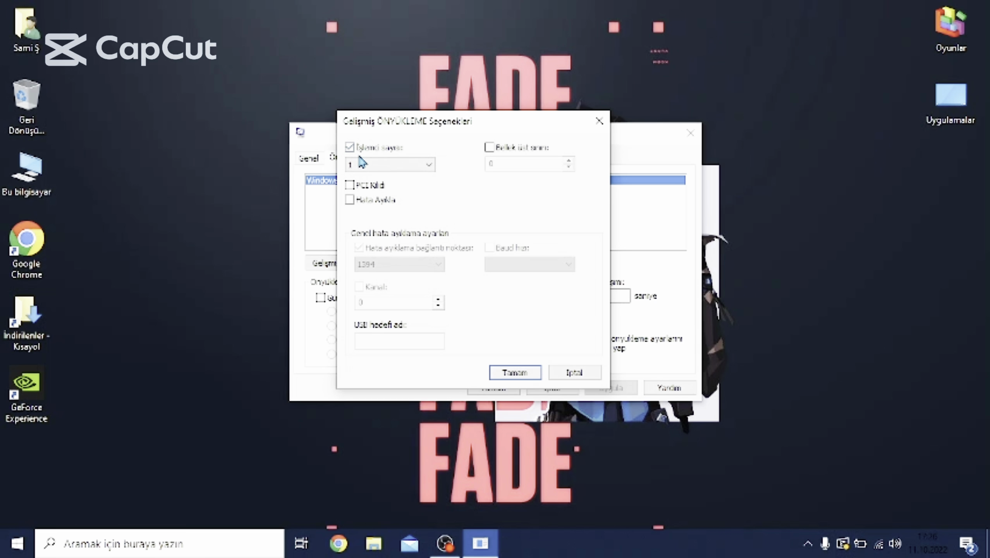
click(364, 165)
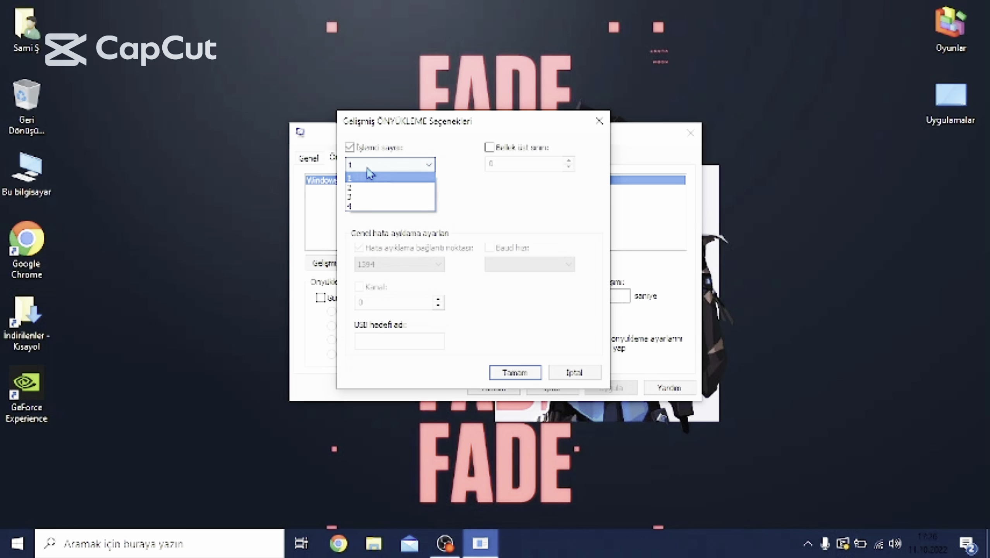
click(384, 207)
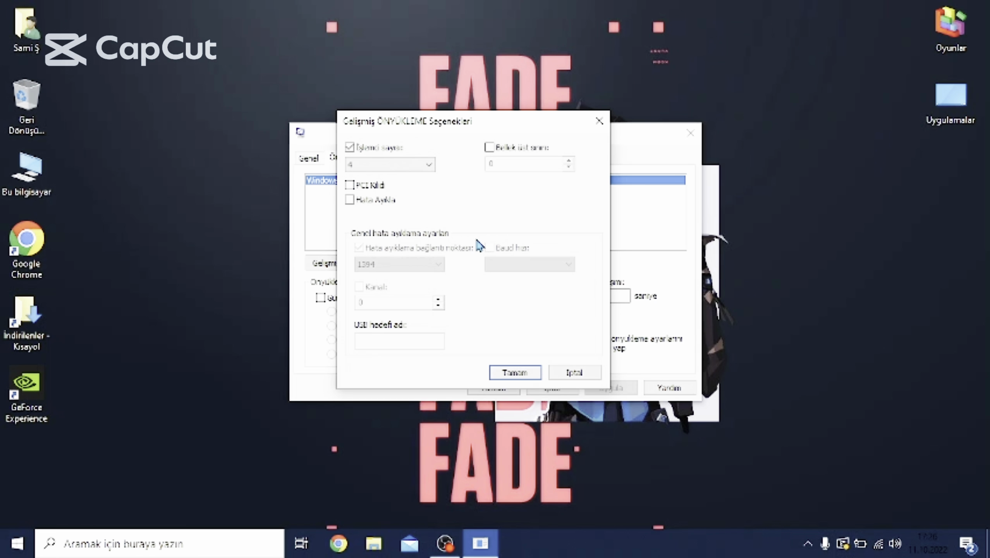
click(389, 164)
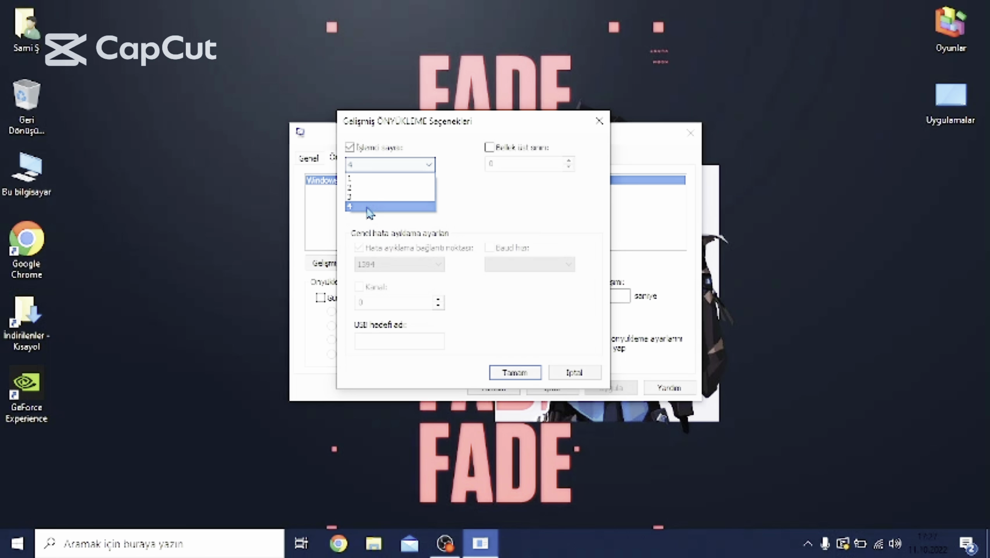
click(350, 206)
click(531, 374)
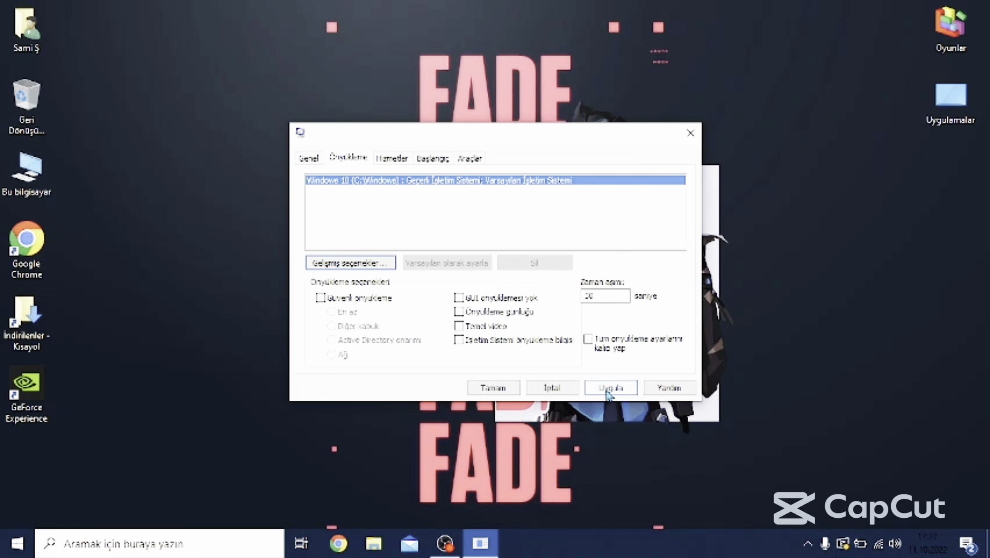
Apply the boot configuration changes and exit System Configuration without restarting the computer
click(609, 388)
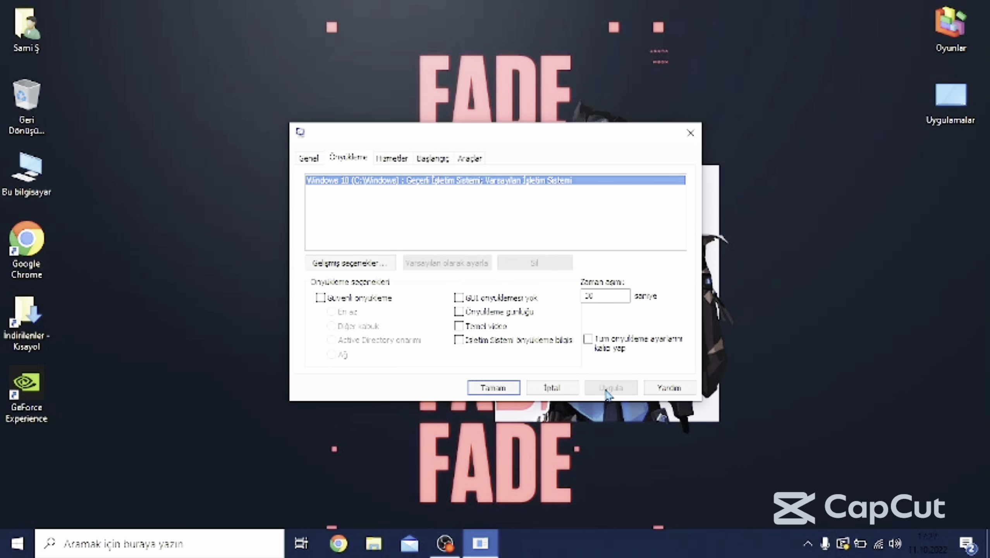
click(511, 389)
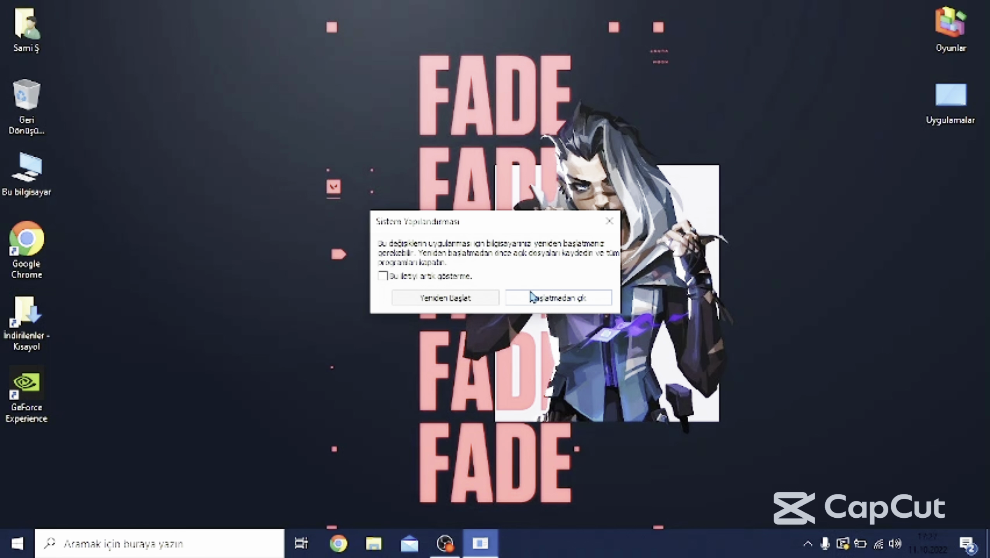
click(518, 297)
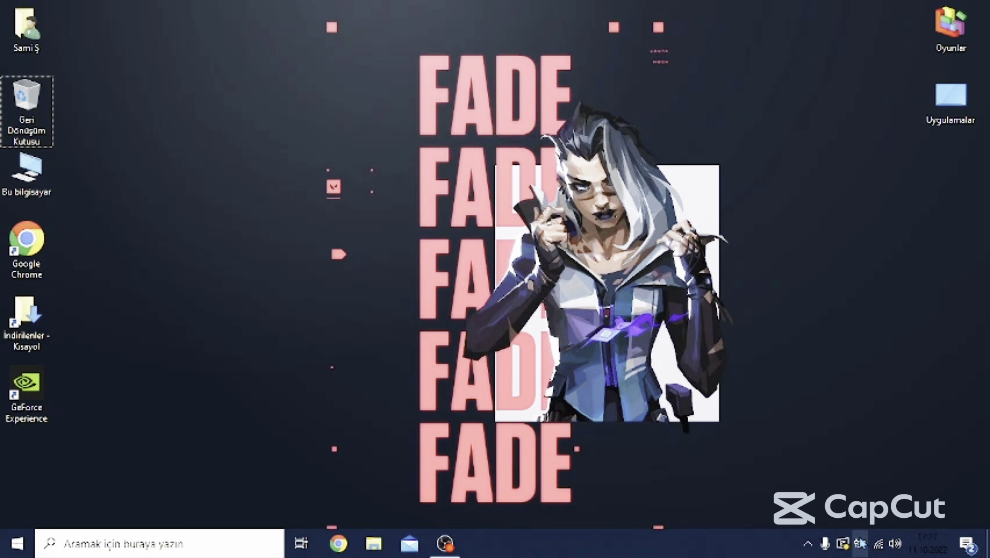
Open Power Options and bring up the advanced power settings of the Yüksek performans plan
click(852, 512)
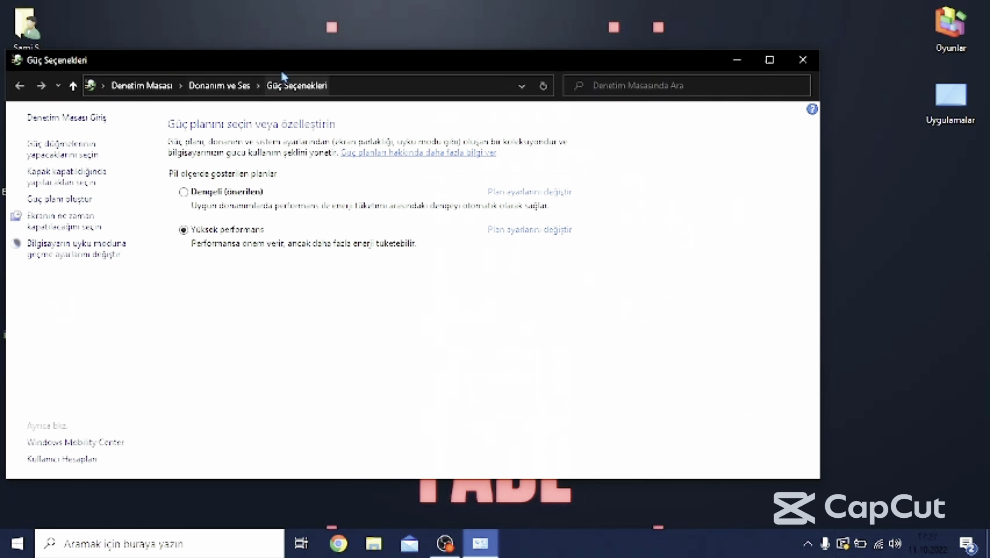
drag(326, 59, 469, 62)
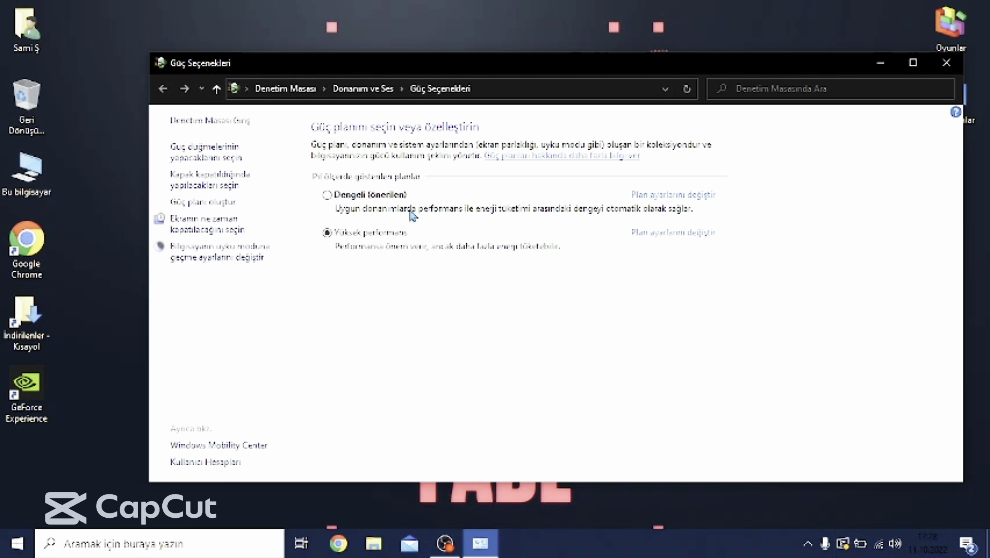
click(220, 208)
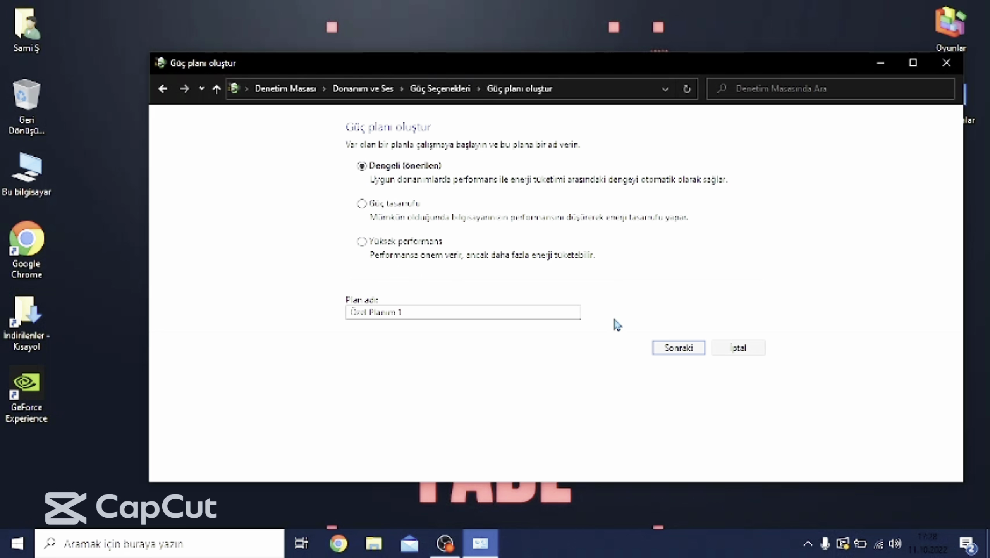
click(738, 348)
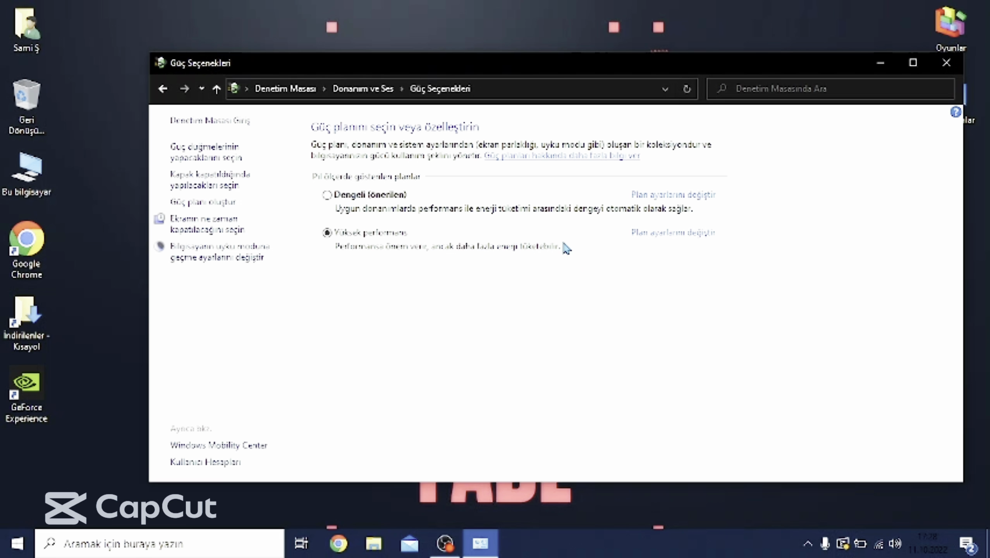
click(645, 234)
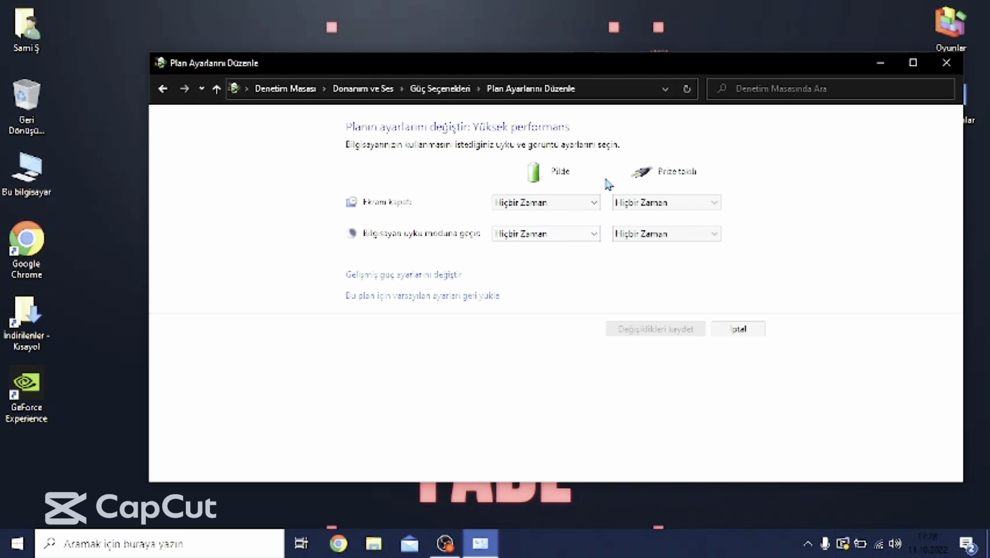
click(406, 278)
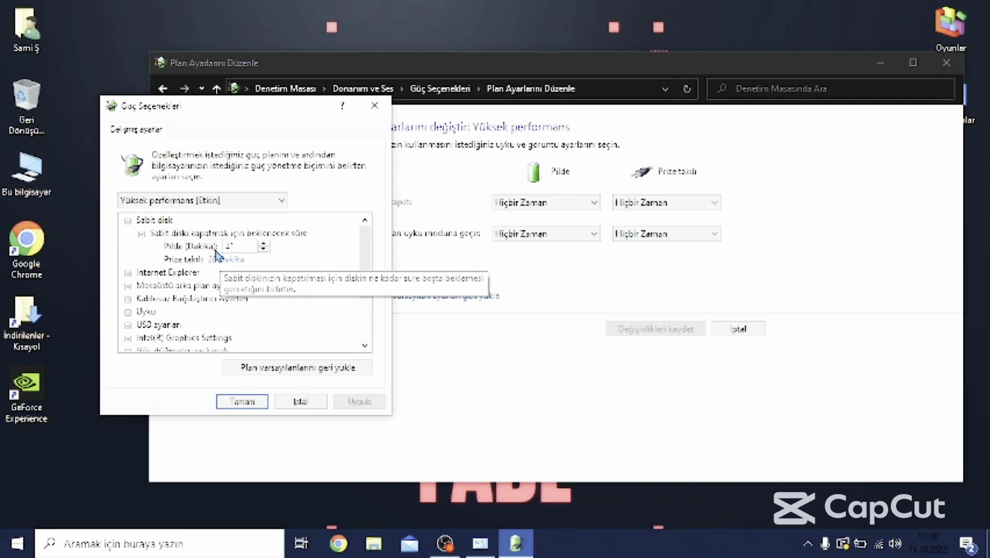
Expand the processor power management group (İşlemci güç yönetimi) with its minimum state, cooling policy and maximum state settings
scroll(145, 312, down, 2)
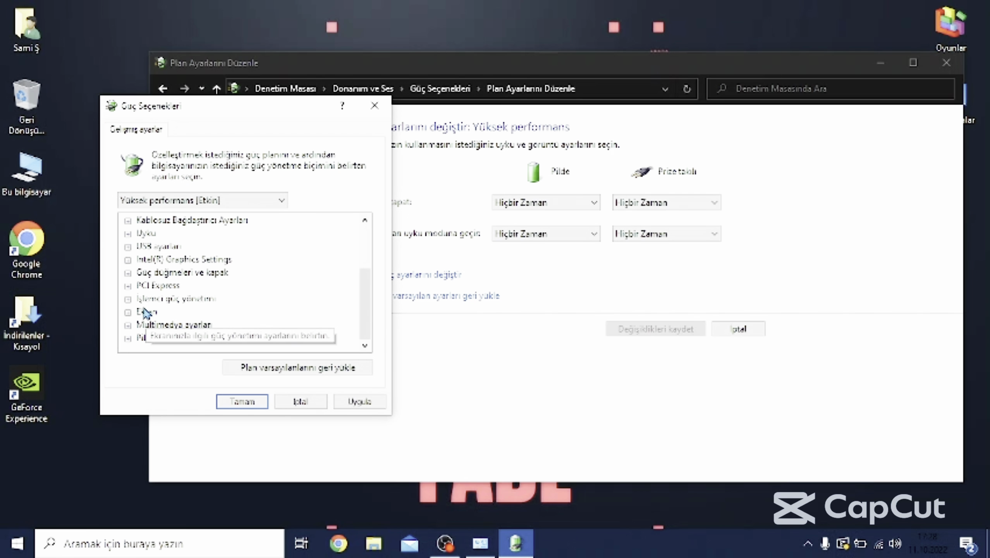
click(127, 299)
scroll(131, 305, down, 1)
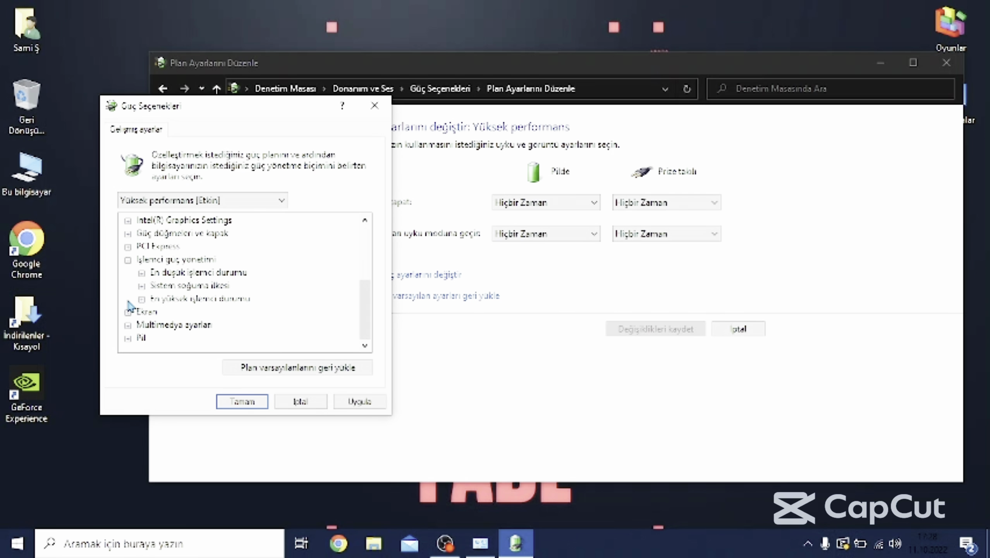
click(142, 273)
click(142, 312)
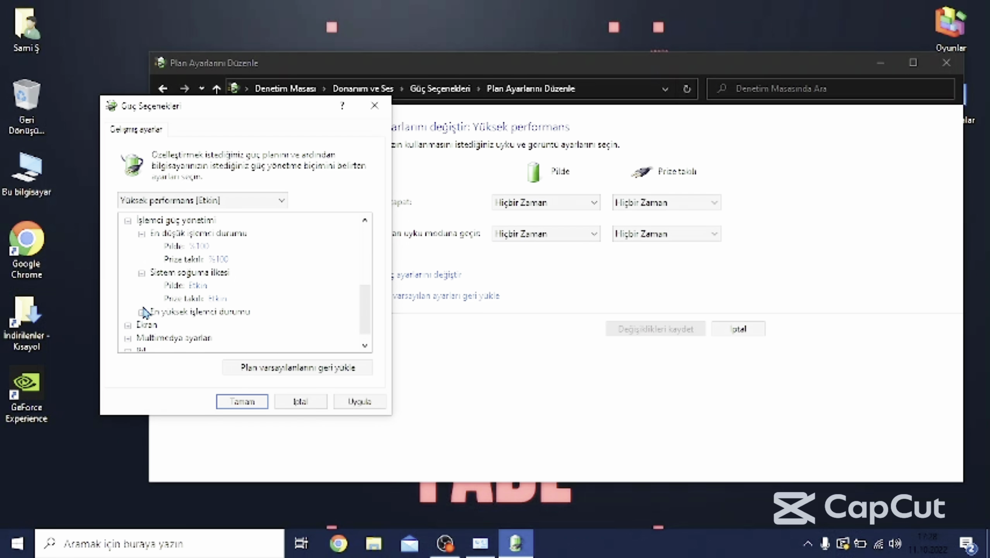
Check the battery and plugged-in values of the minimum processor state and the system cooling policy
scroll(148, 312, up, 2)
scroll(188, 297, down, 1)
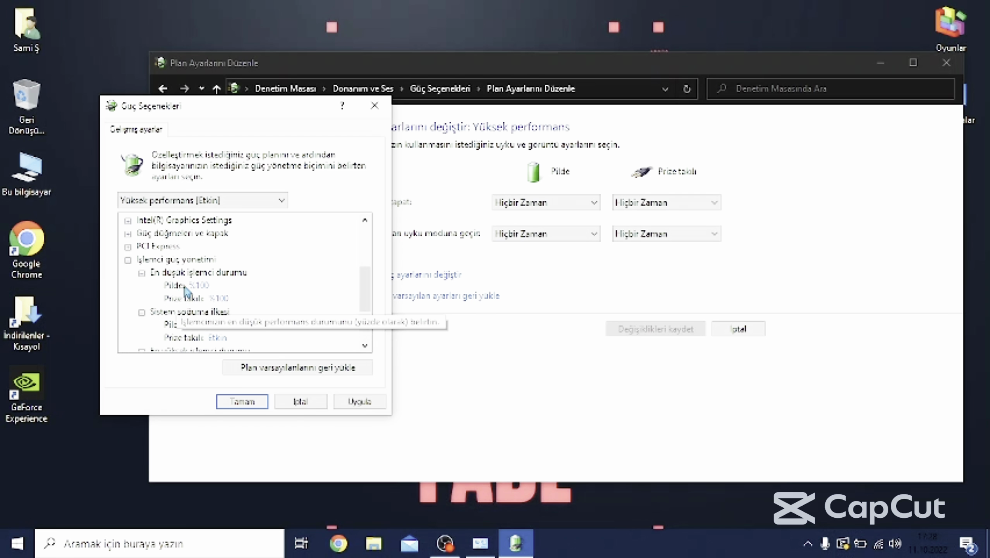
click(197, 287)
scroll(199, 290, down, 1)
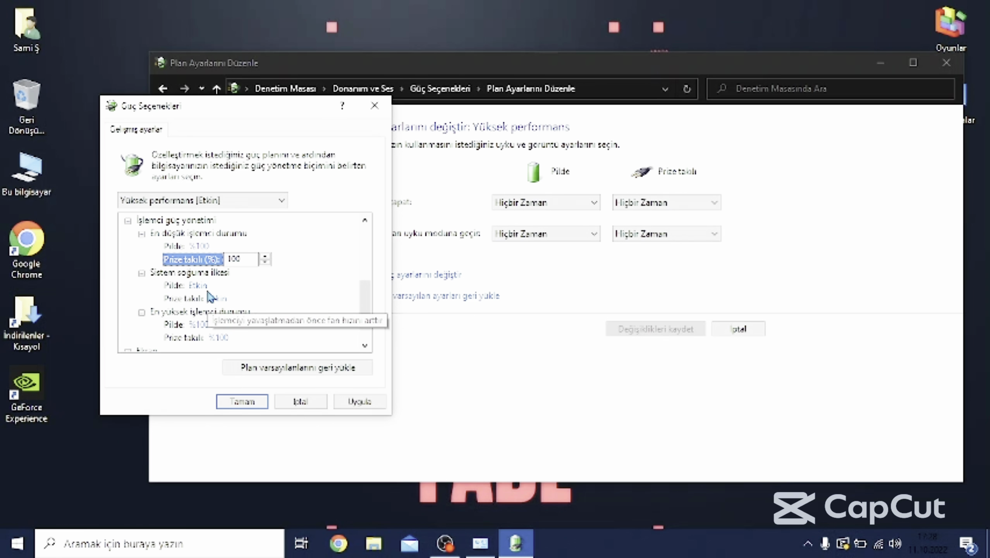
click(208, 290)
click(210, 297)
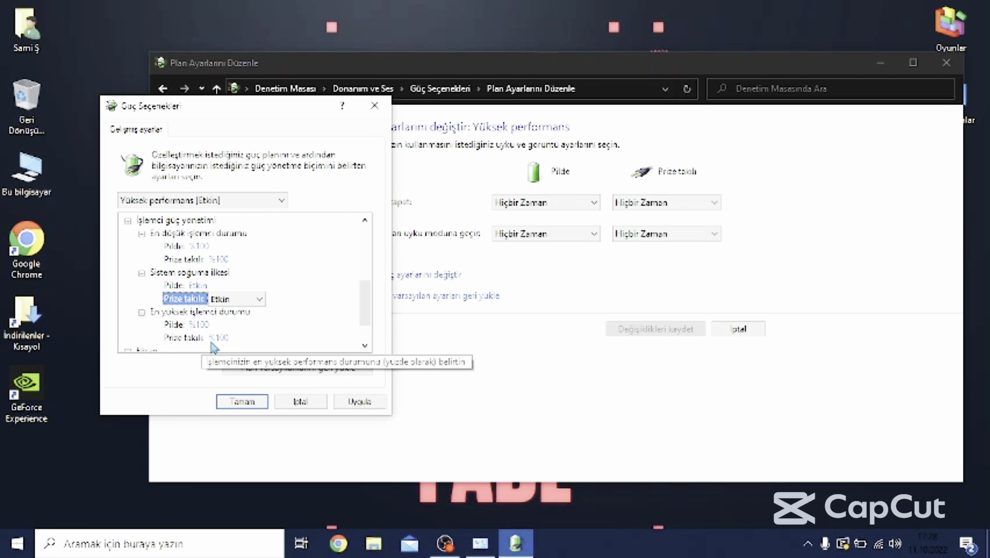
Collapse the processor power settings, accept the advanced power settings and close the plan settings window
click(141, 312)
click(141, 272)
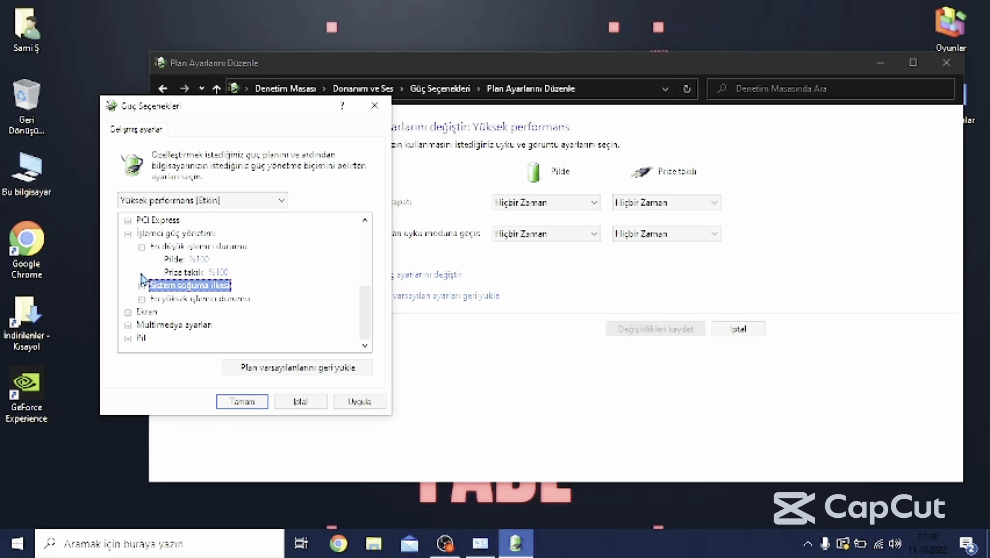
click(141, 246)
click(128, 260)
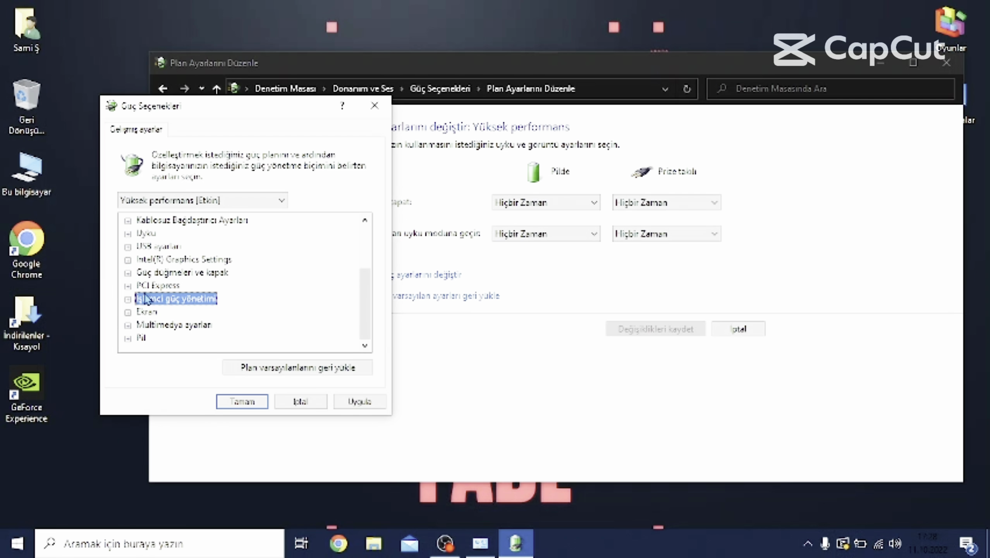
scroll(166, 330, up, 1)
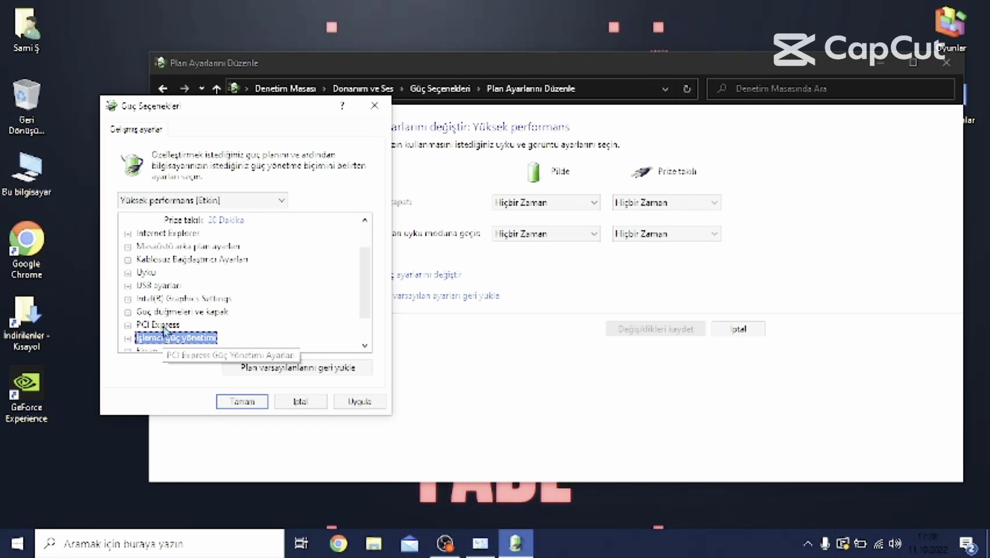
scroll(235, 324, down, 1)
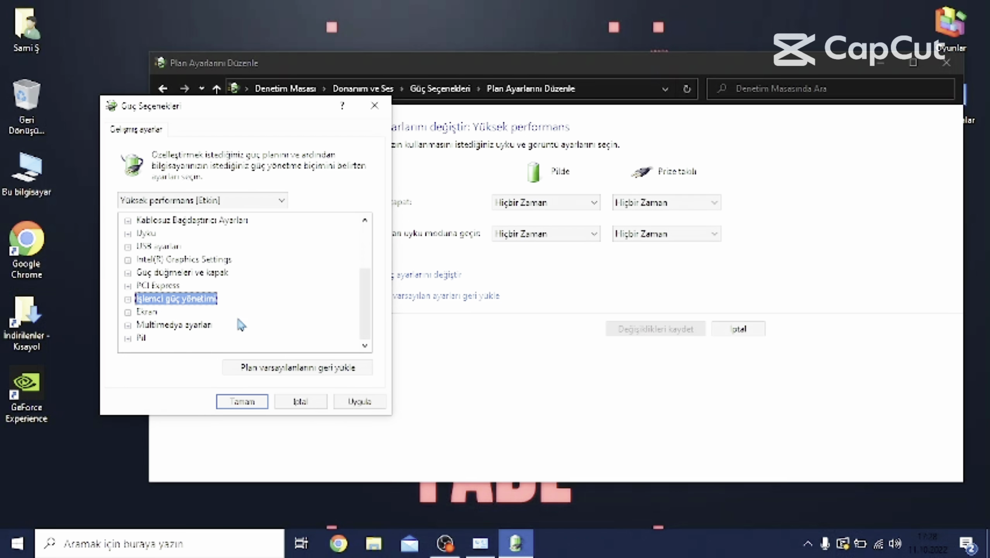
click(234, 402)
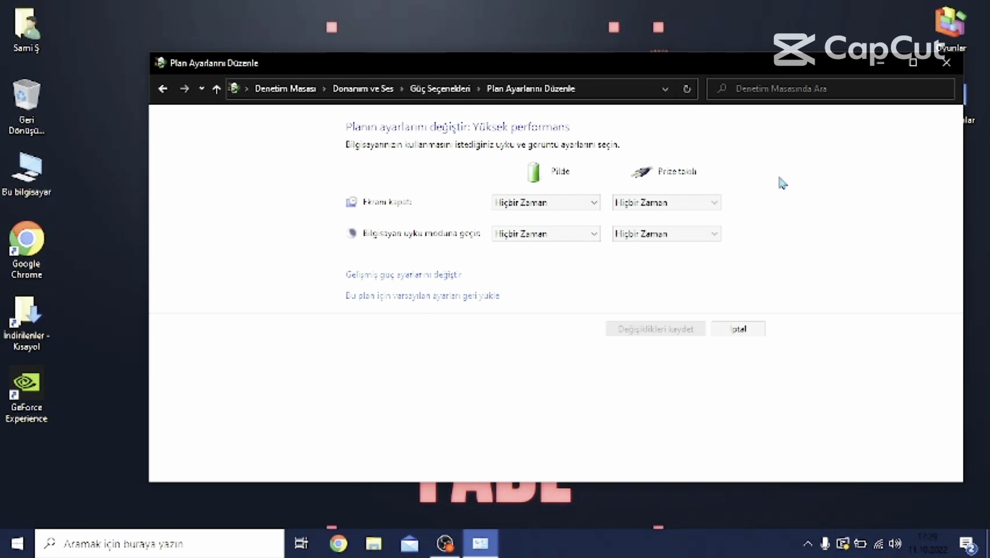
click(946, 63)
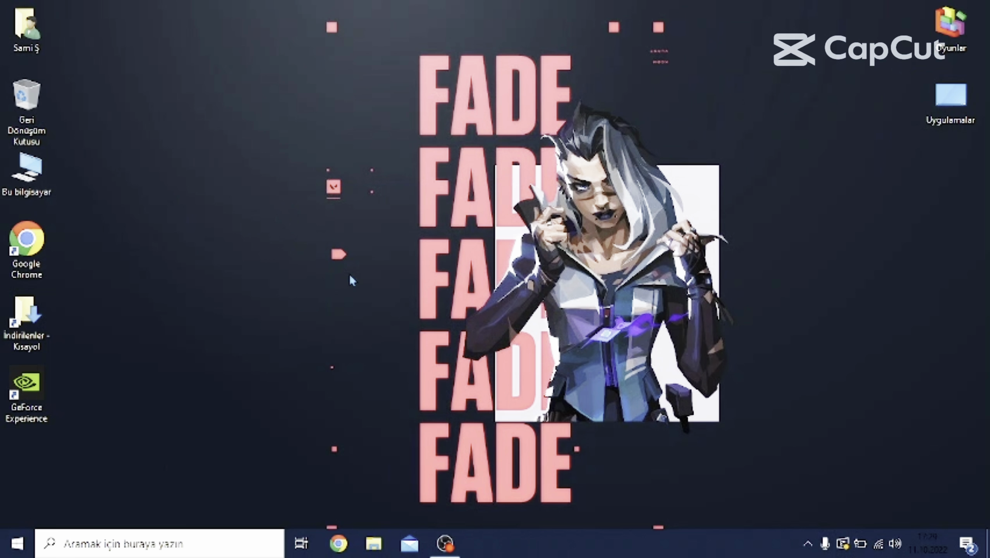
Set the screen resolution (Ekran çözünürlüğü) to 1024 × 768 in the desktop's display settings and close Settings
right_click(431, 343)
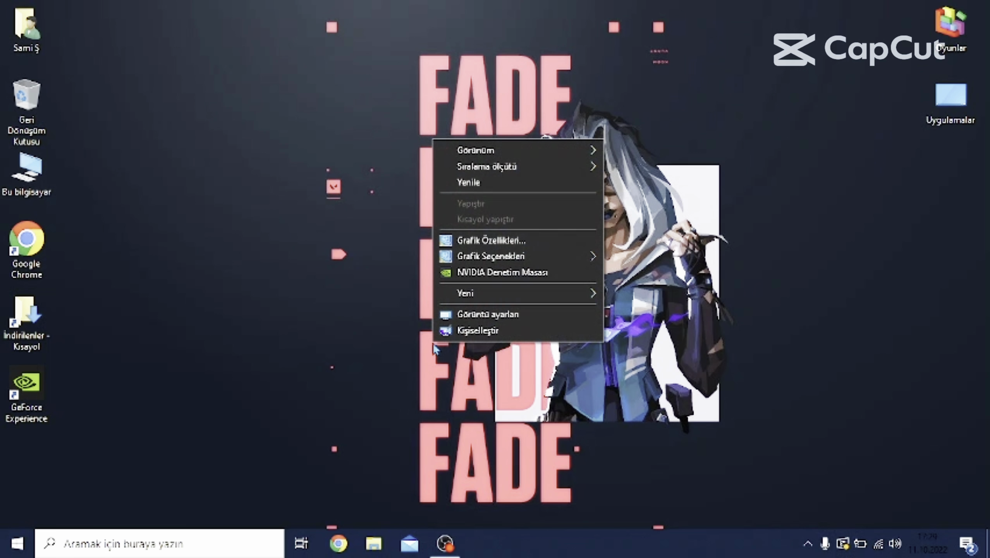
click(462, 314)
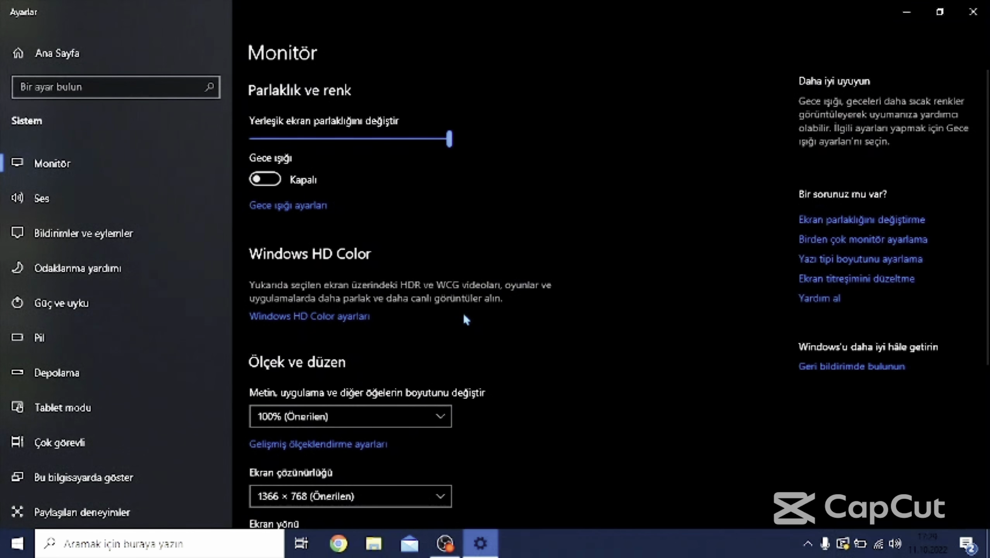
scroll(390, 297, down, 7)
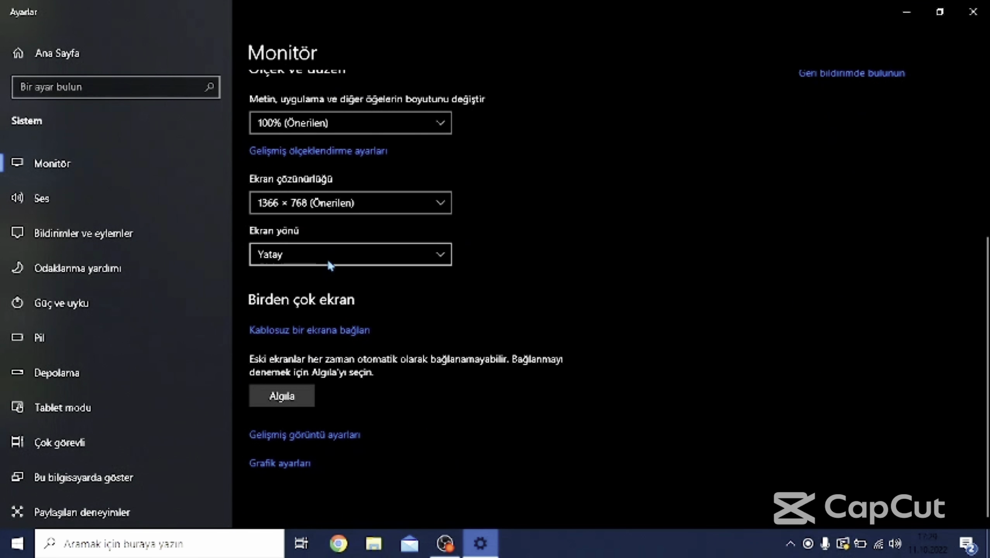
click(308, 202)
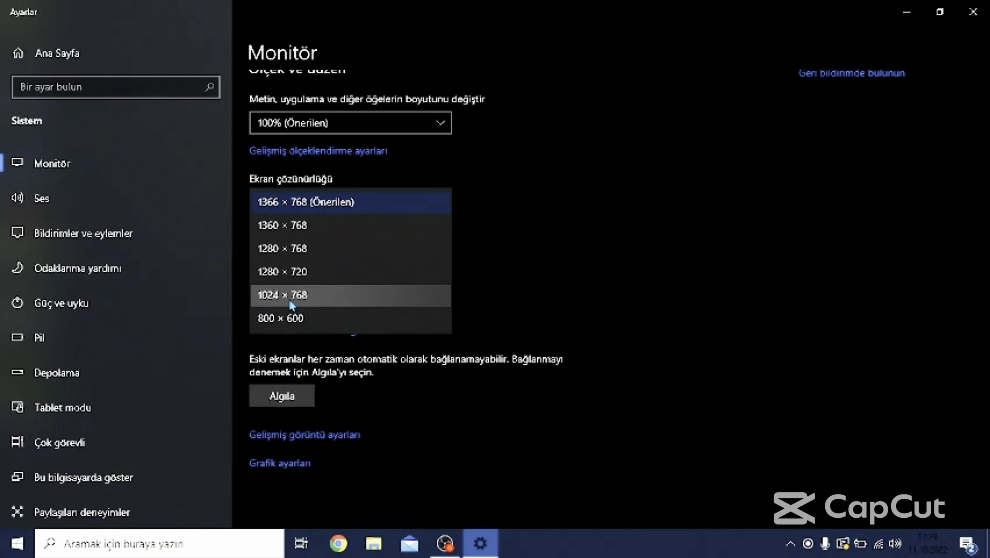
click(328, 202)
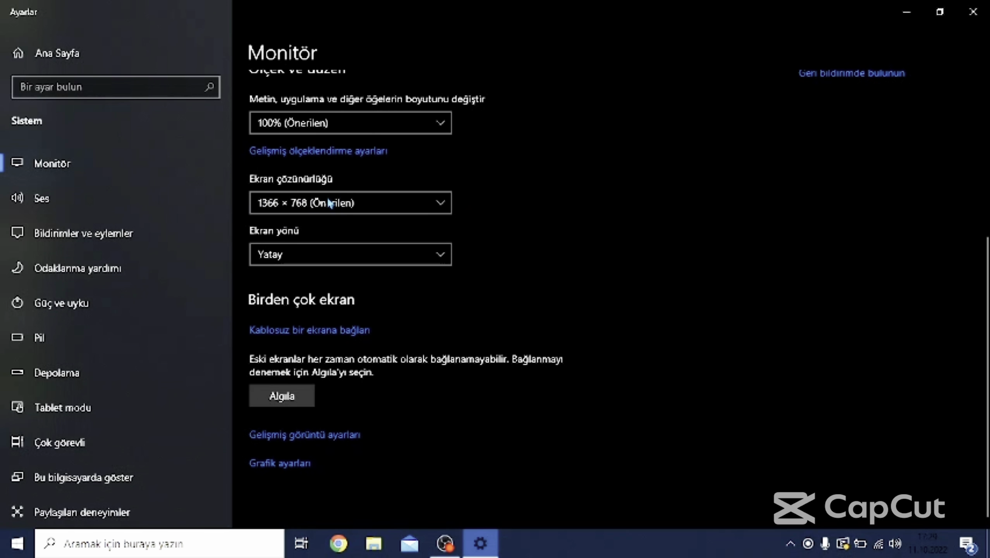
click(333, 197)
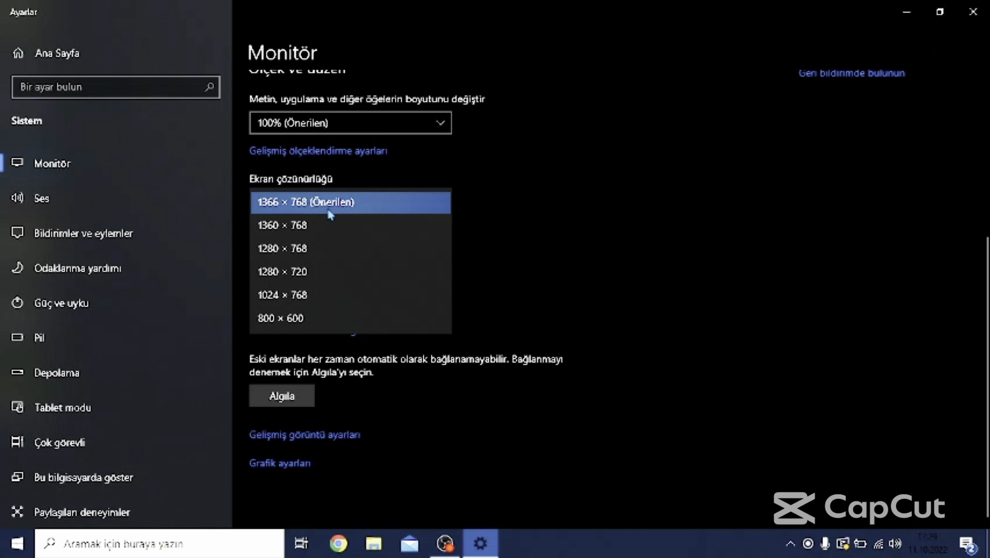
click(310, 294)
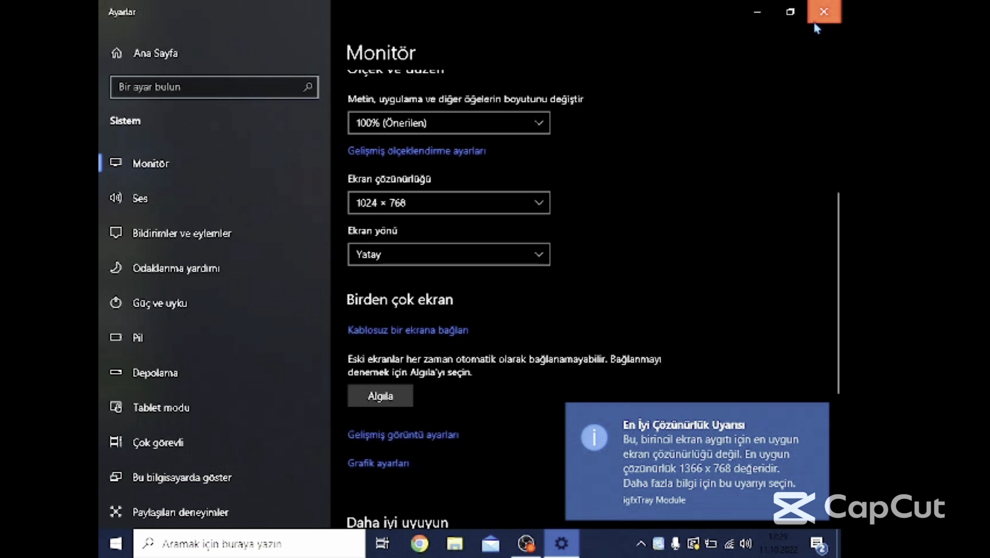
click(815, 22)
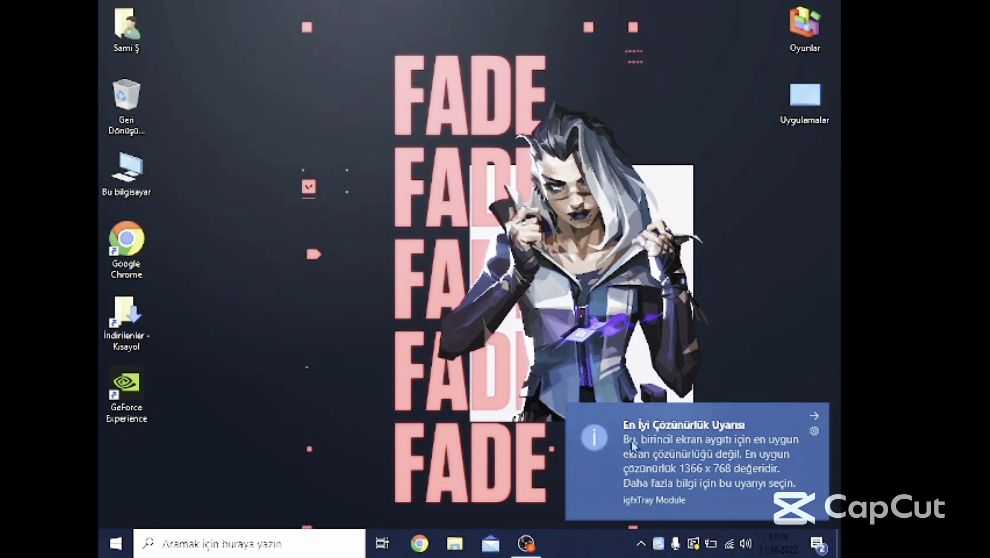
click(526, 543)
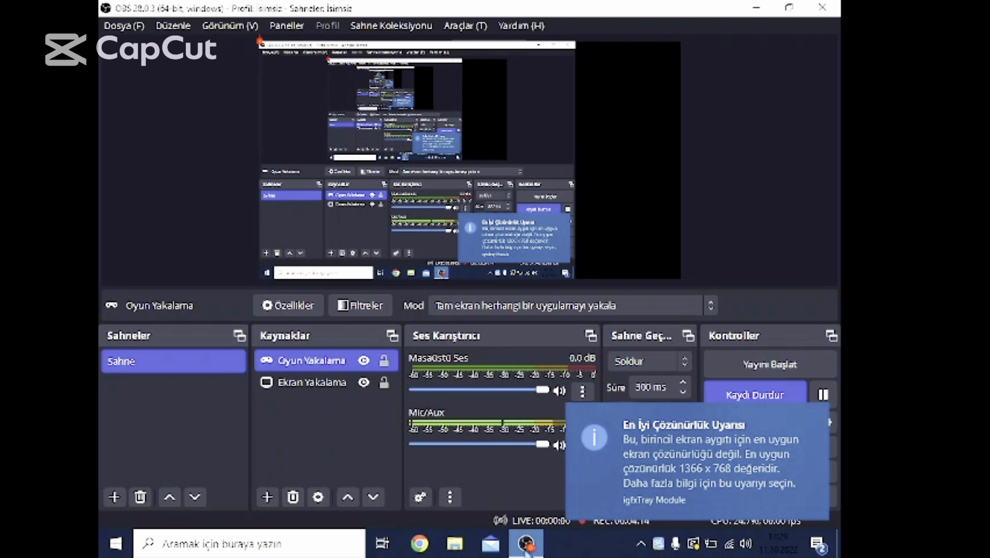
click(526, 543)
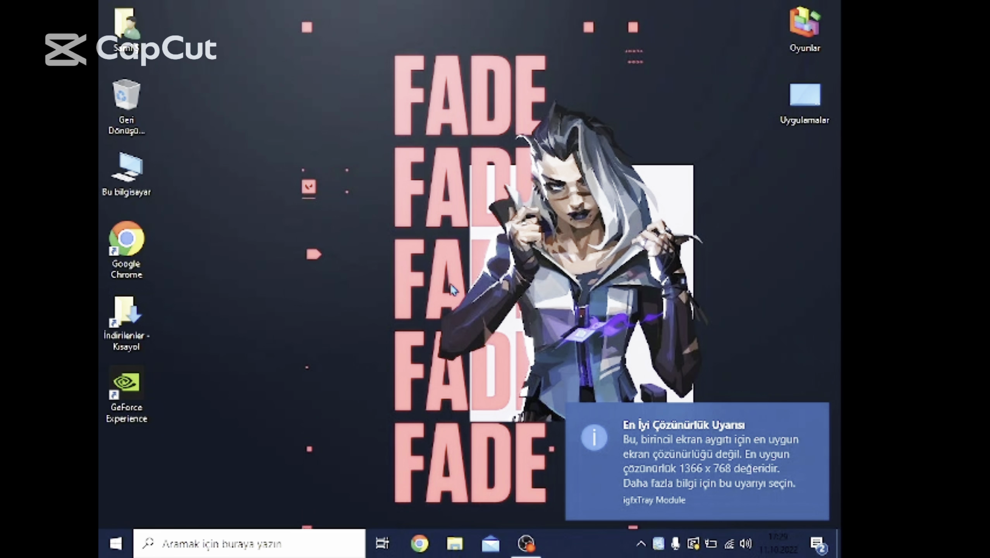
Open the Oyunlar folder from the desktop, look over its game shortcuts and close it
double_click(805, 26)
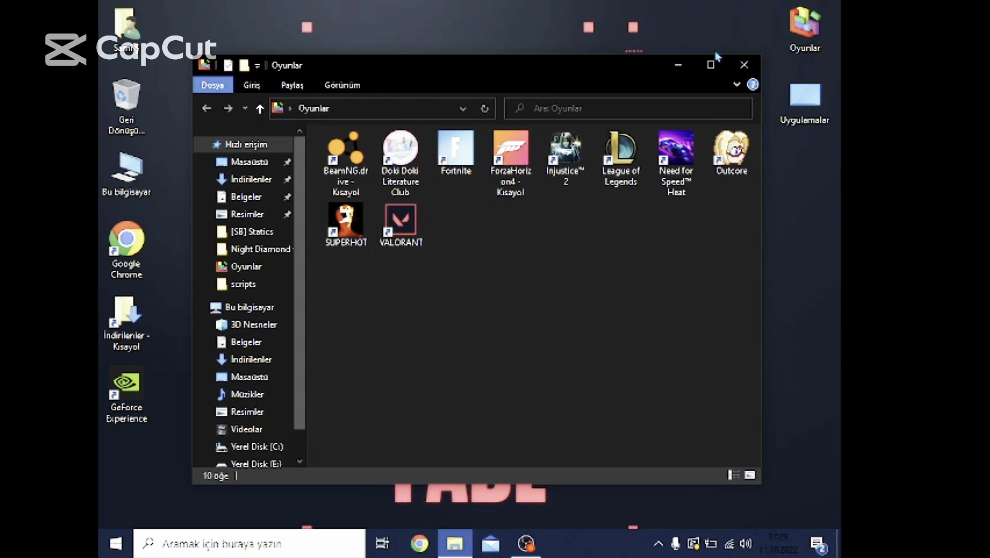
drag(372, 324, 504, 273)
drag(353, 331, 650, 348)
drag(503, 282, 586, 298)
drag(389, 299, 473, 327)
drag(350, 337, 765, 398)
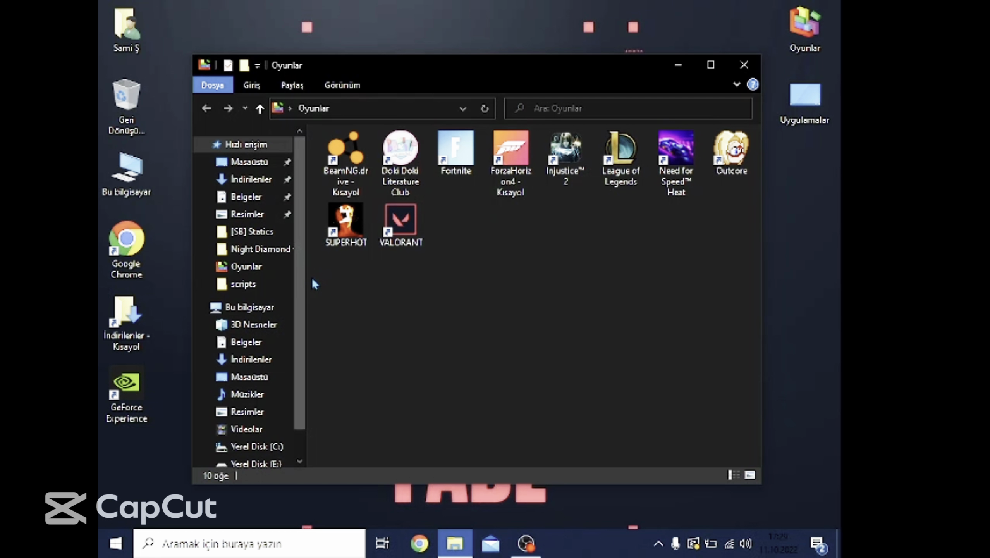
drag(312, 277, 751, 441)
click(744, 64)
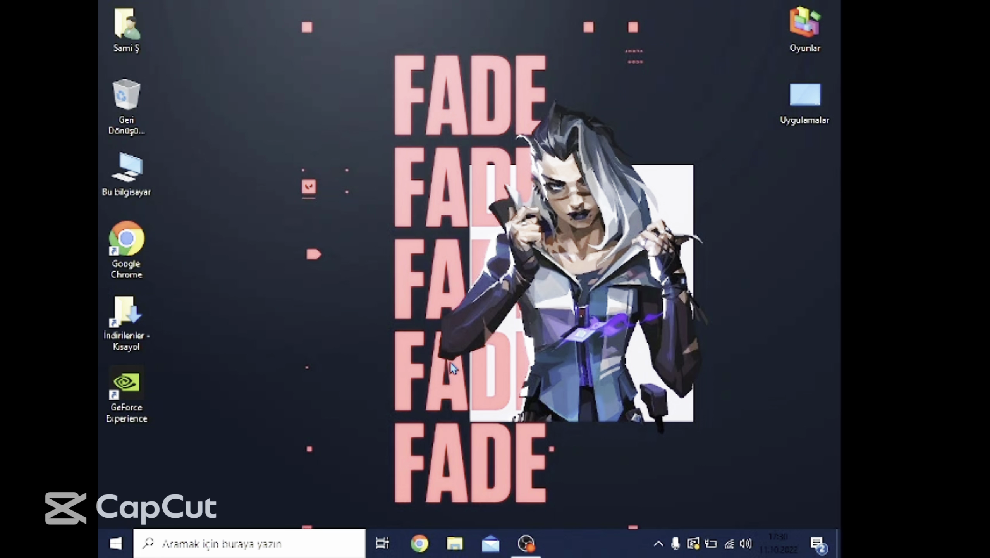
drag(331, 196, 404, 381)
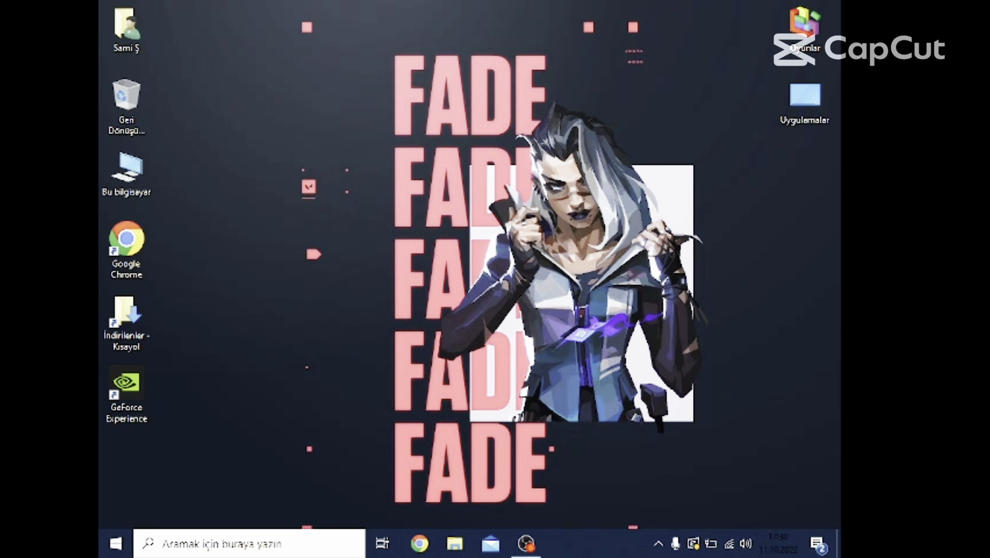
click(526, 543)
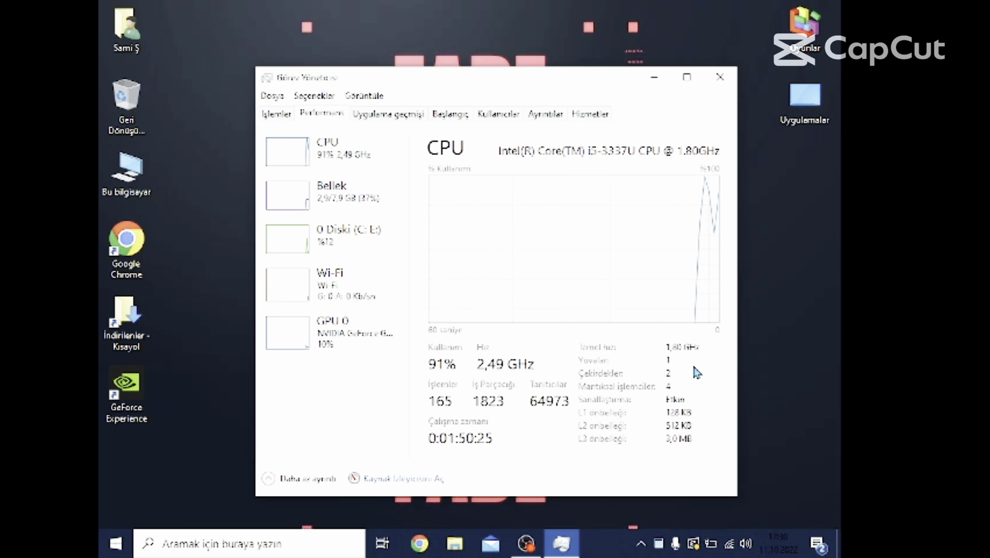
View the CPU performance in Task Manager as a graph-only summary, return to the full view and close it
double_click(680, 358)
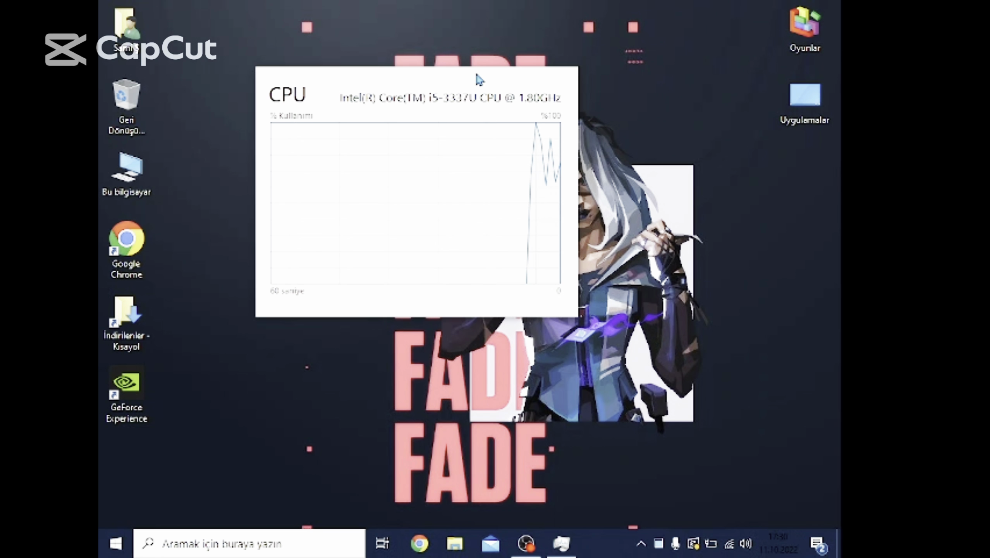
drag(482, 80, 584, 213)
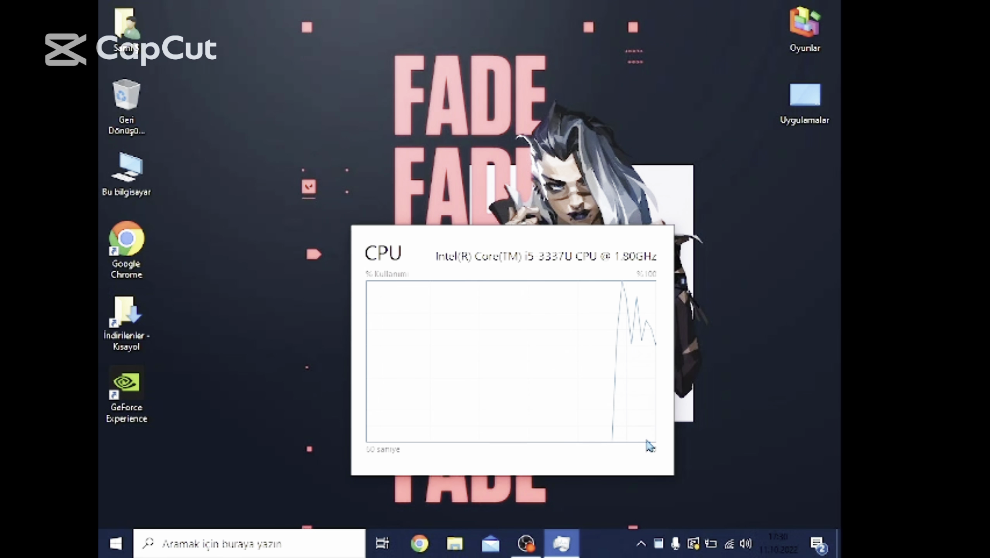
double_click(648, 442)
drag(686, 240, 557, 77)
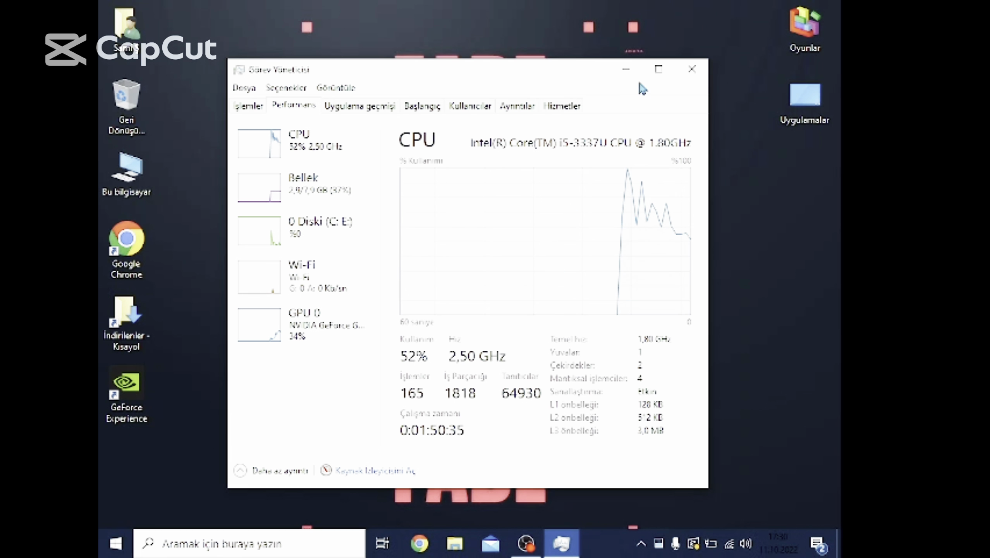
click(704, 67)
drag(231, 181, 529, 464)
click(526, 543)
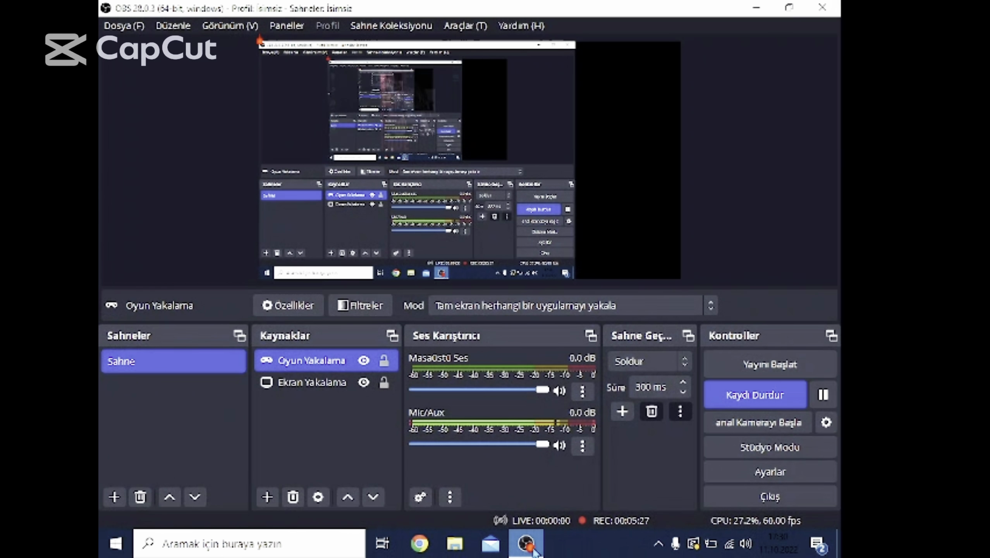
click(533, 547)
click(541, 549)
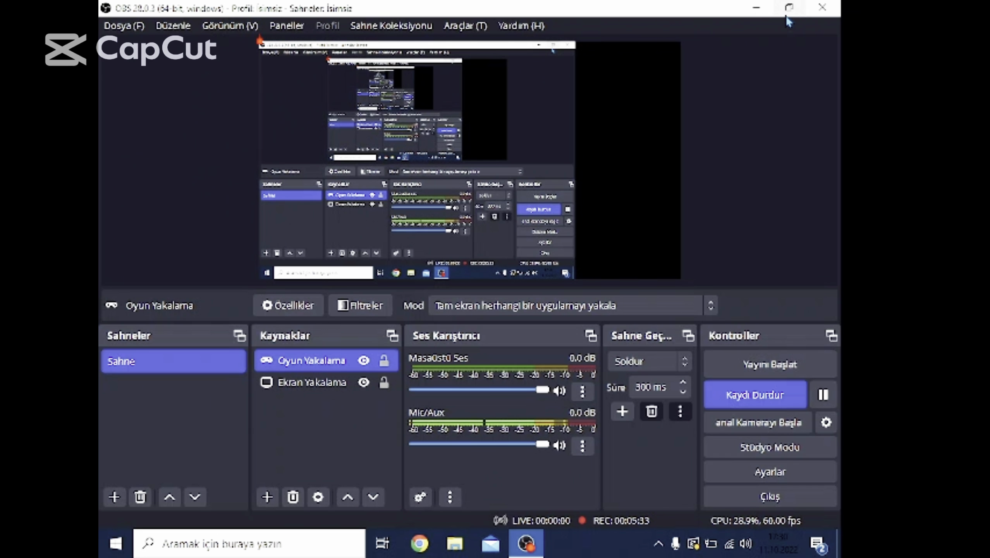
click(755, 7)
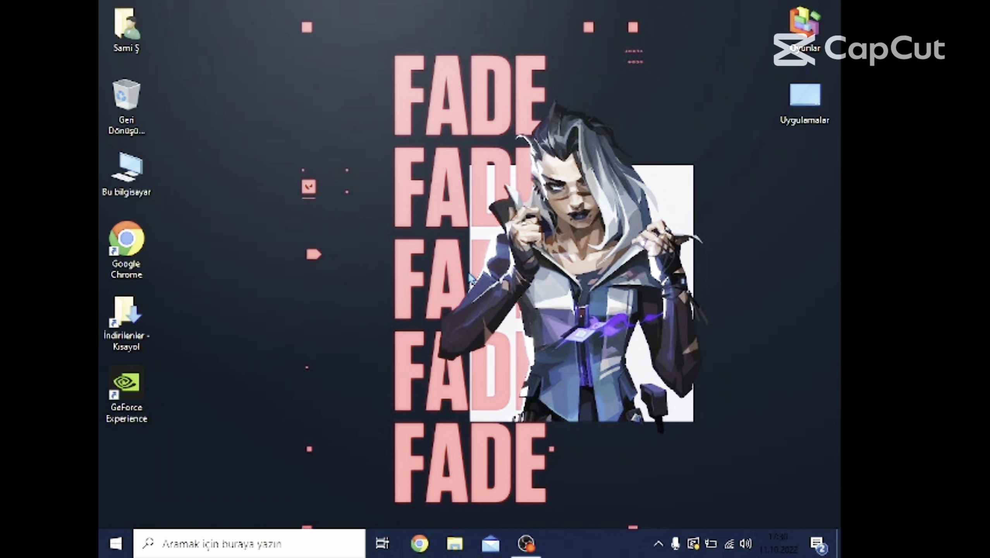